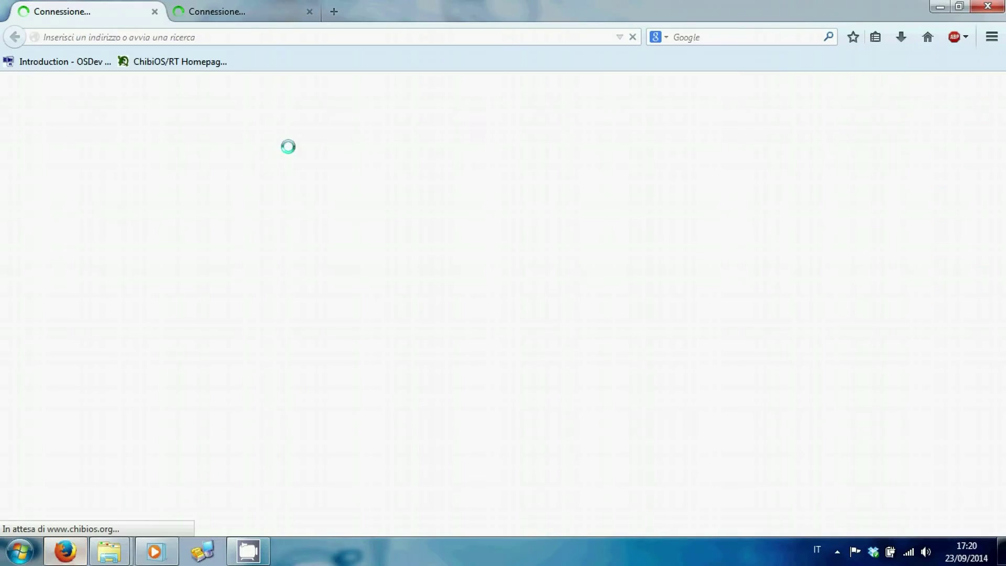
- Reach st.com from a Google search, search it for 'st li', and open the ST-LINK/V2 result
{"action": "left_click", "coordinate": [229, 13]}
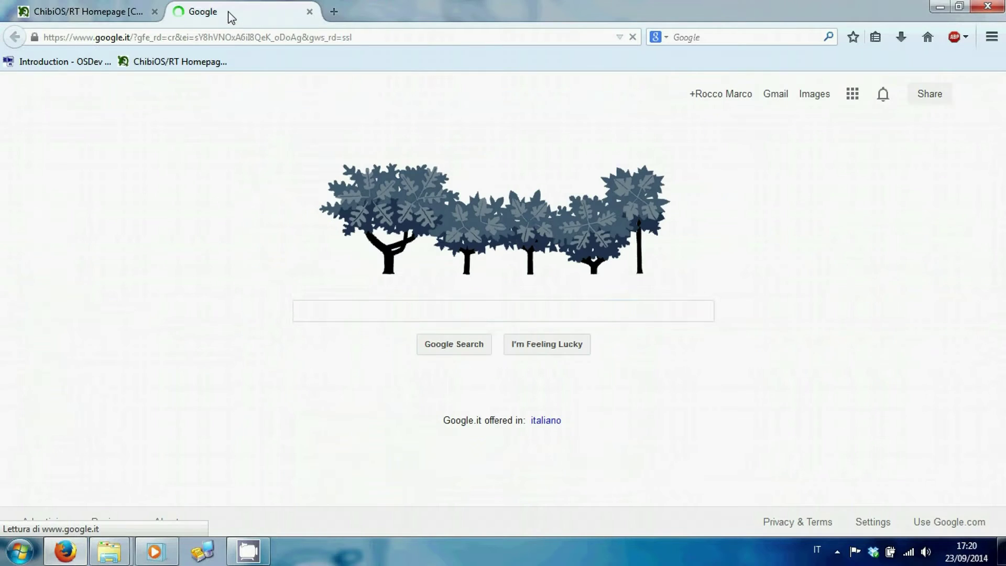
{"action": "type", "text": "st.com"}
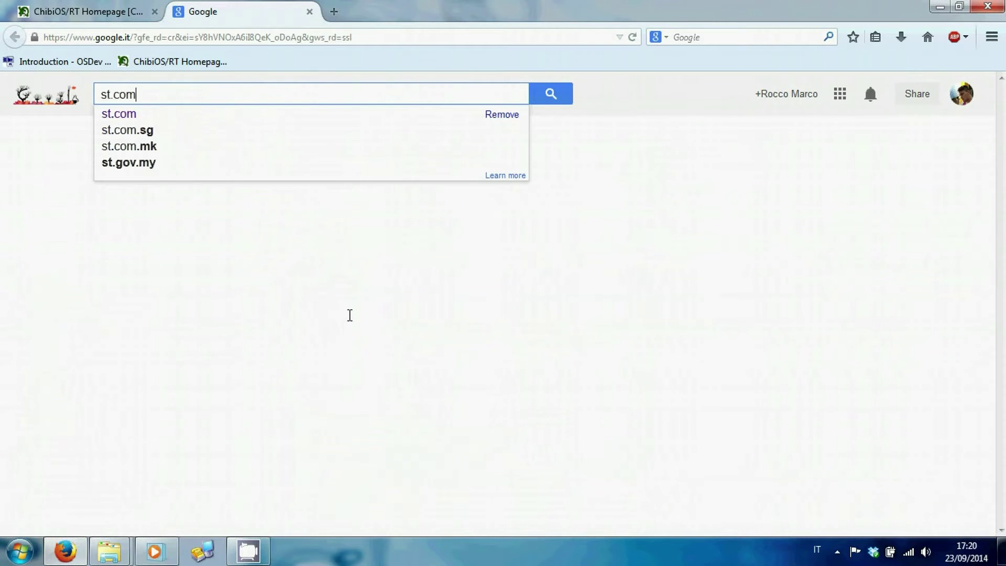
{"action": "key", "text": "Return"}
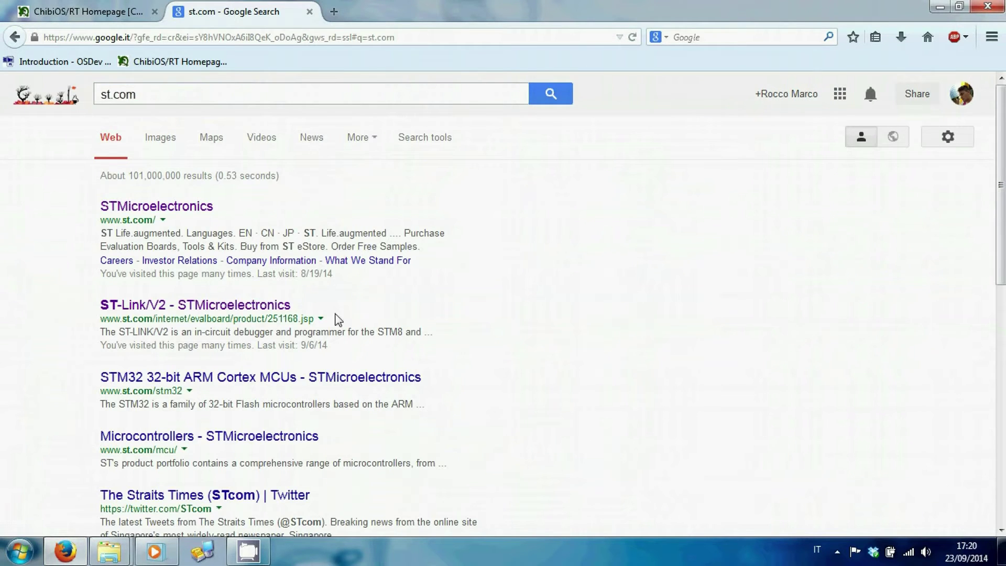
{"action": "left_click", "coordinate": [166, 208]}
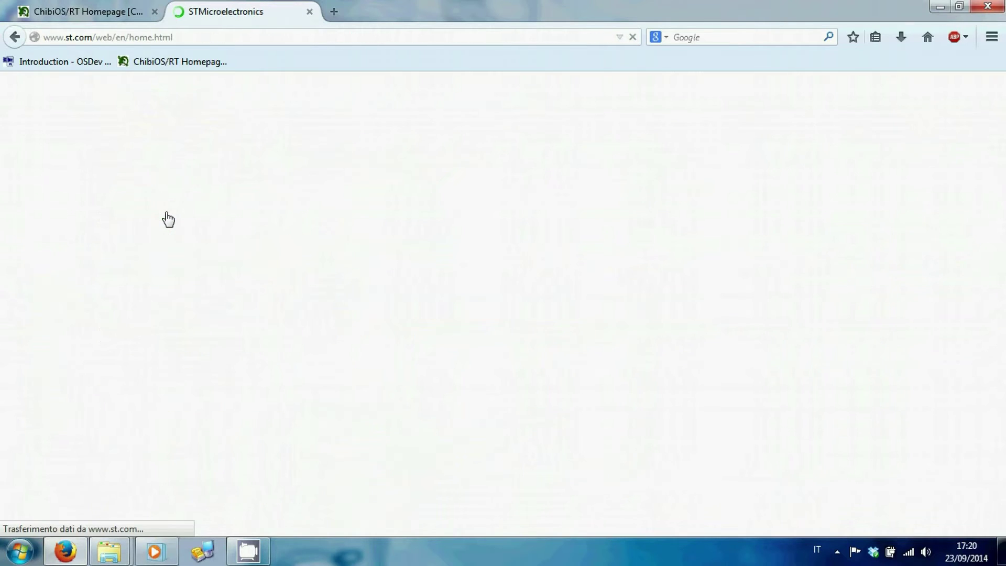
{"action": "type", "text": "st li"}
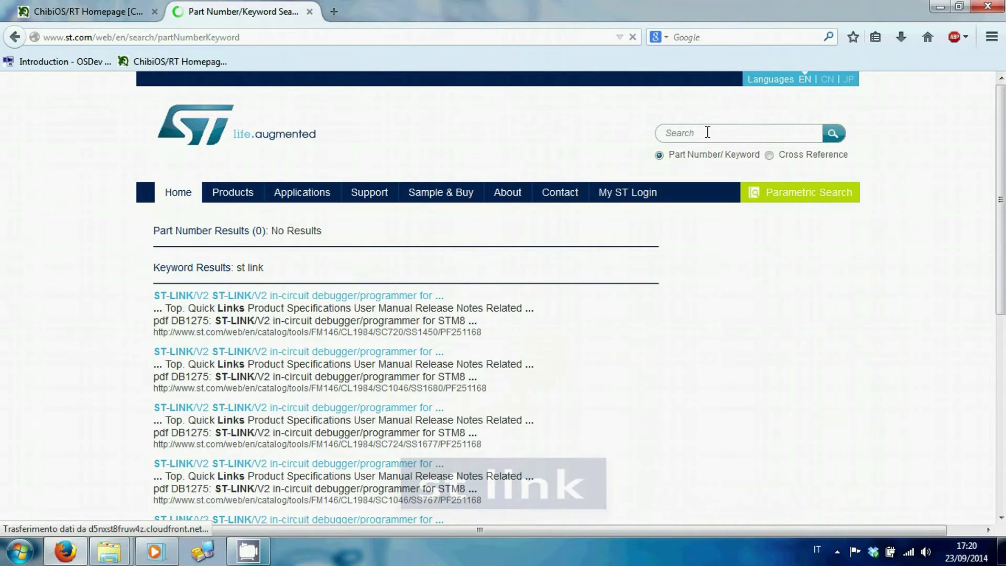
{"action": "left_click", "coordinate": [334, 299]}
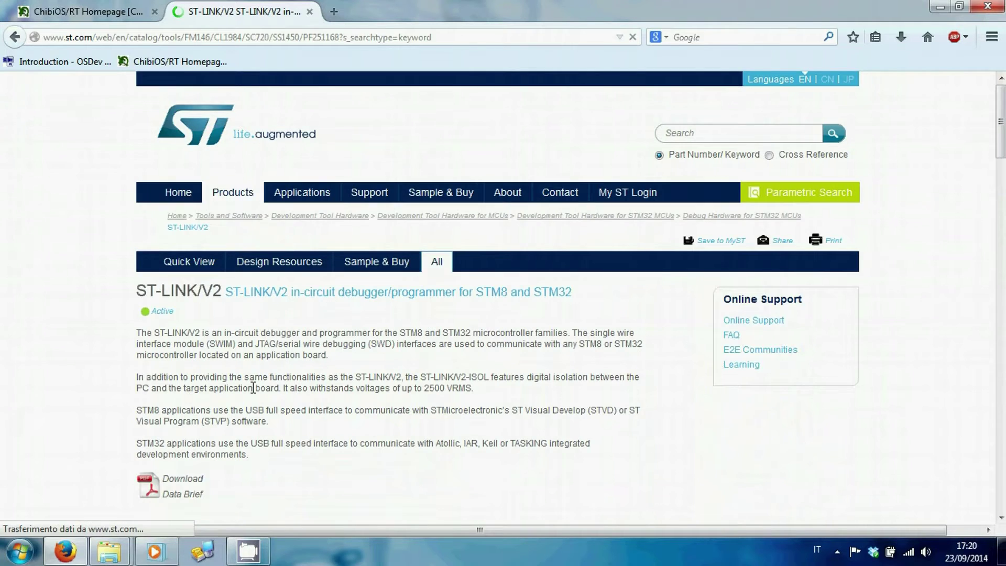
- Open the STSW-LINK003 and STSW-LINK005 related tools in new tabs
{"action": "scroll", "coordinate": [322, 359], "scroll_direction": "down", "scroll_amount": 20}
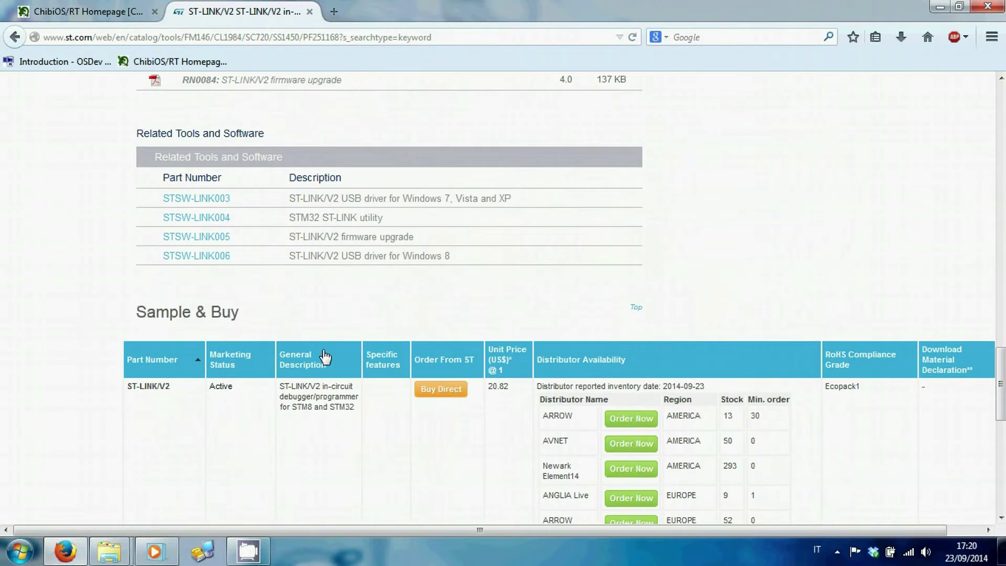
{"action": "right_click", "coordinate": [180, 199]}
{"action": "left_click", "coordinate": [220, 211]}
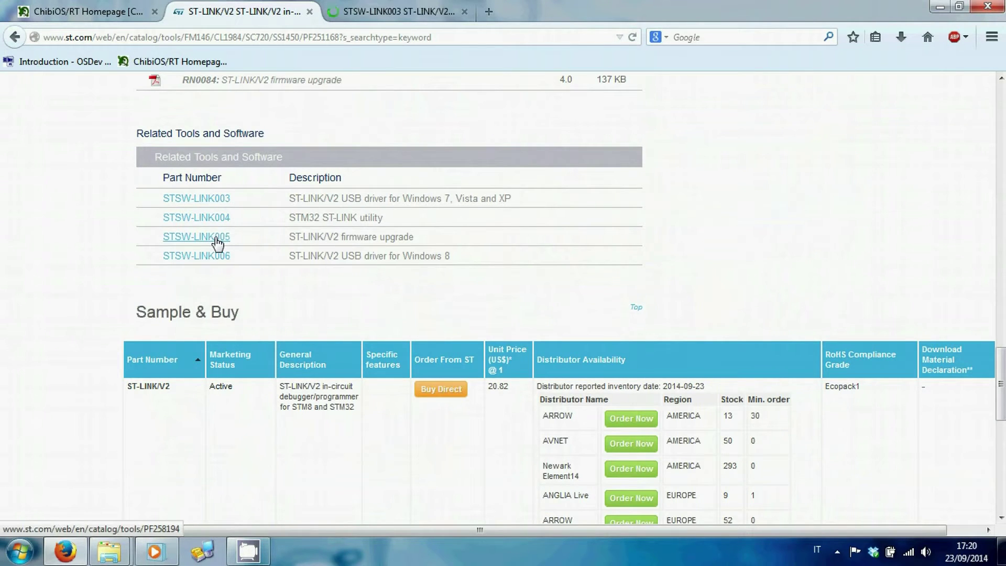
{"action": "right_click", "coordinate": [230, 242]}
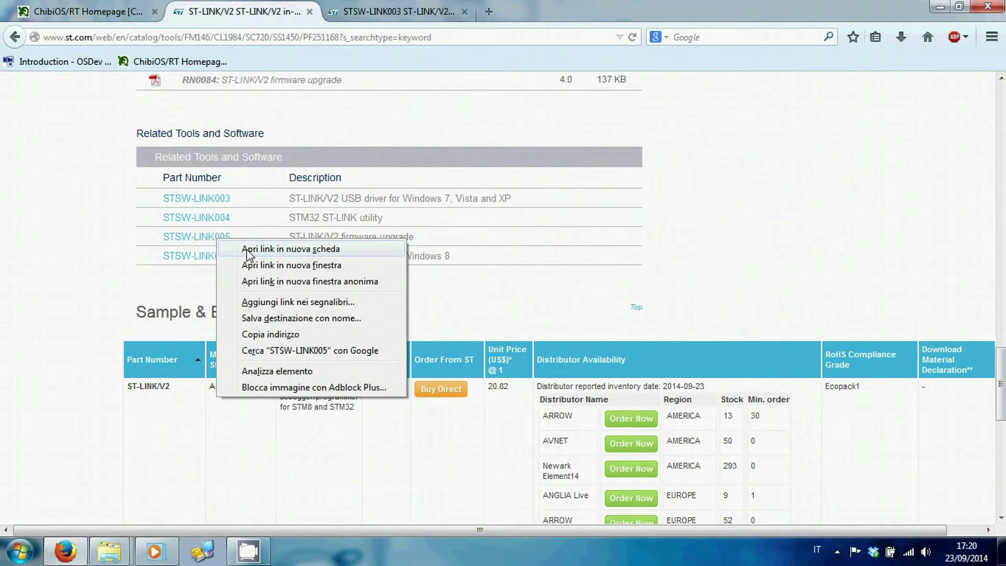
{"action": "left_click", "coordinate": [248, 250]}
- Download the STSW-LINK003 USB driver and STSW-LINK005 firmware upgrade, then return to ST-LINK/V2
{"action": "left_click", "coordinate": [399, 11]}
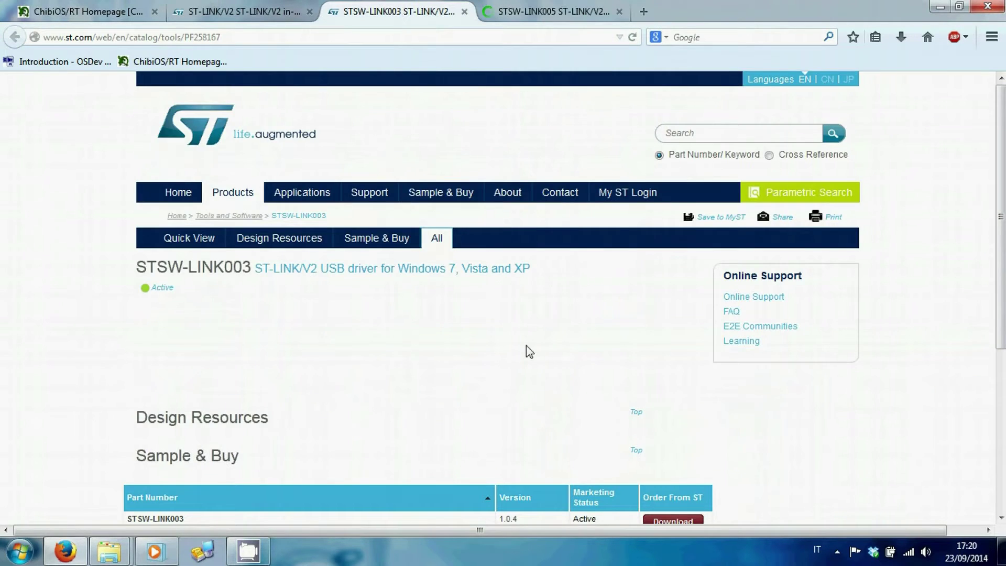
{"action": "scroll", "coordinate": [528, 351], "scroll_direction": "down", "scroll_amount": 5}
{"action": "left_click", "coordinate": [673, 272]}
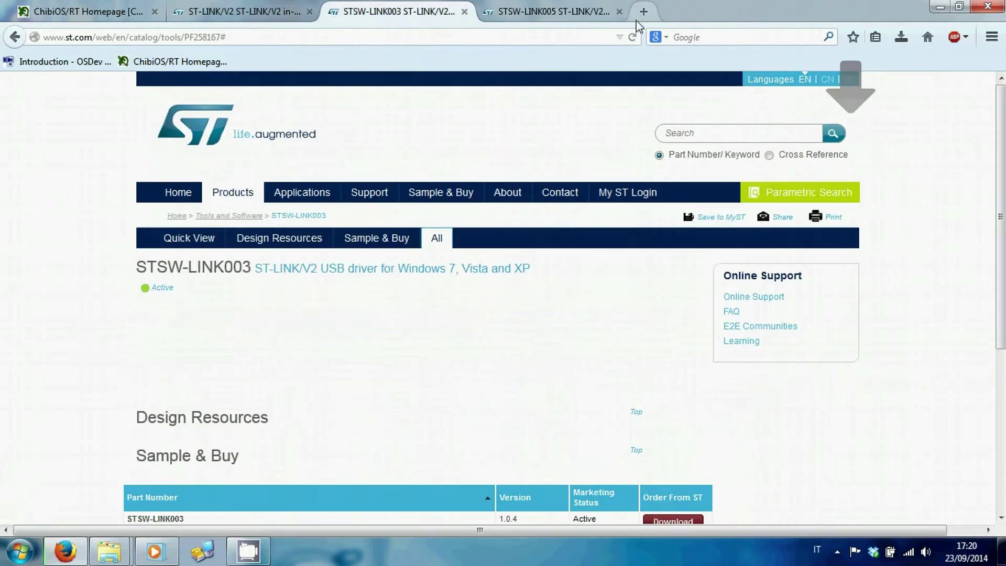
{"action": "left_click", "coordinate": [571, 12]}
{"action": "scroll", "coordinate": [675, 377], "scroll_direction": "down", "scroll_amount": 5}
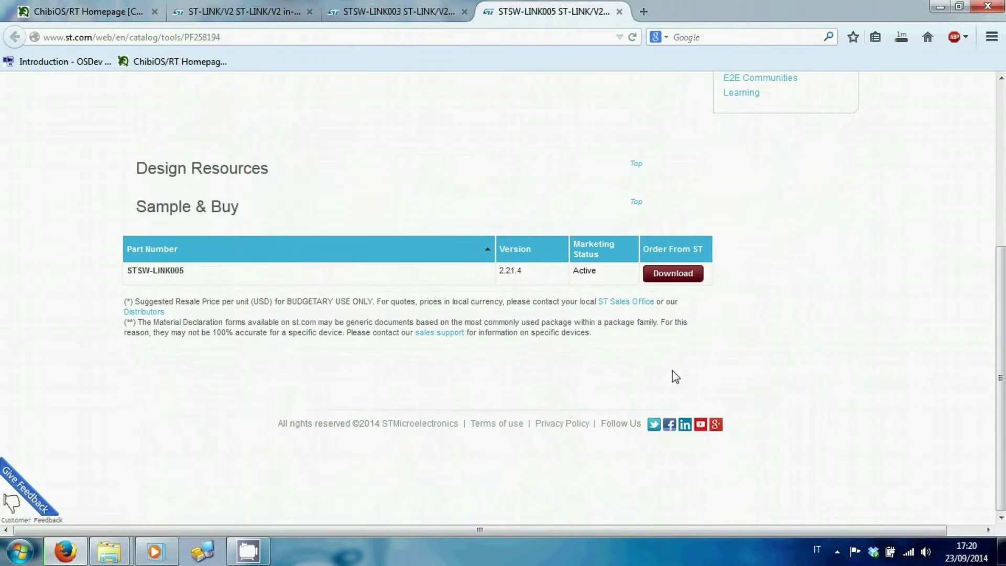
{"action": "left_click", "coordinate": [672, 274]}
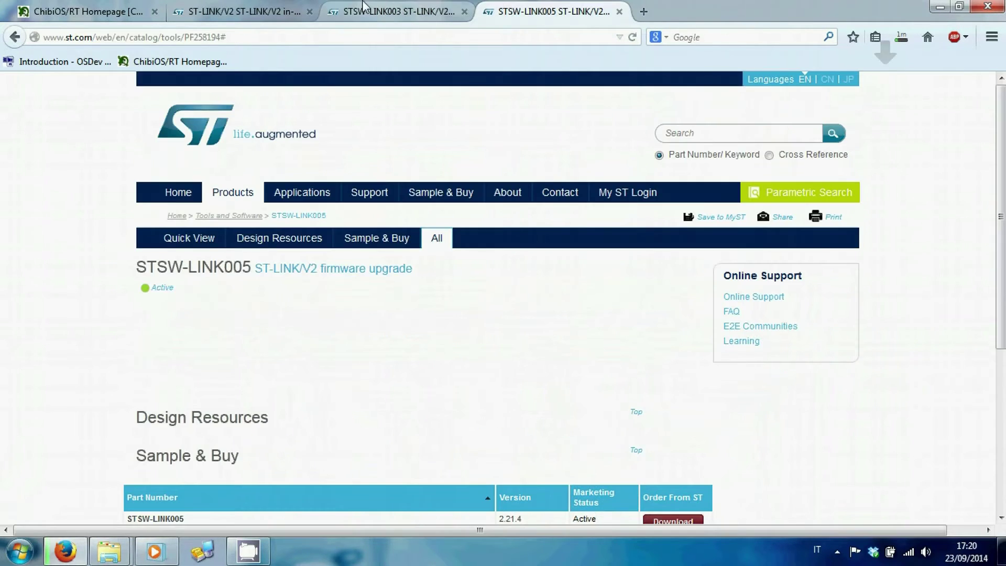
{"action": "left_click", "coordinate": [241, 12]}
{"action": "scroll", "coordinate": [537, 197], "scroll_direction": "up", "scroll_amount": 7}
{"action": "scroll", "coordinate": [537, 191], "scroll_direction": "up", "scroll_amount": 10}
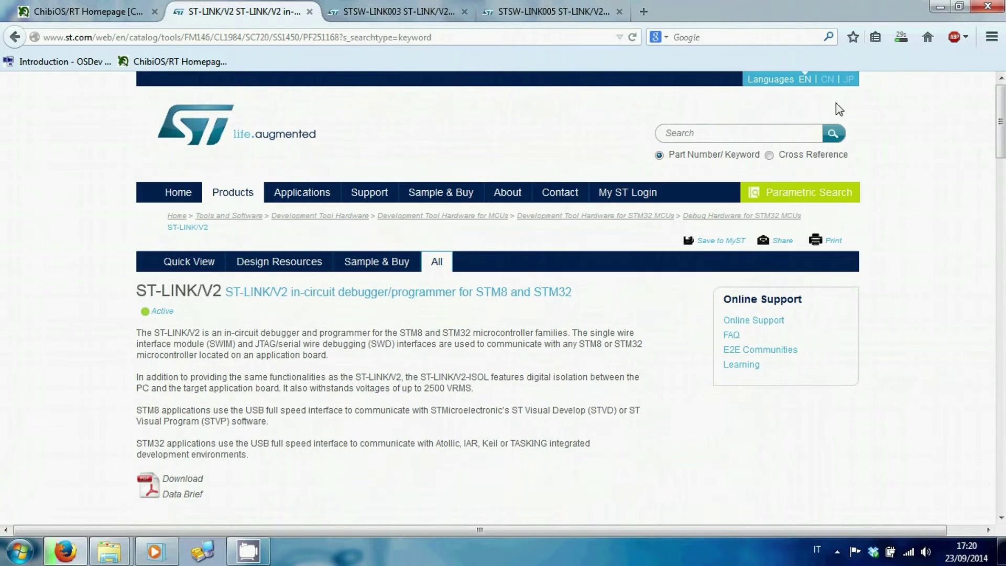
- Search ST for 'st vir', download the STSW-STM32102 Virtual COM Port Driver, and view downloads
{"action": "type", "text": "st vir"}
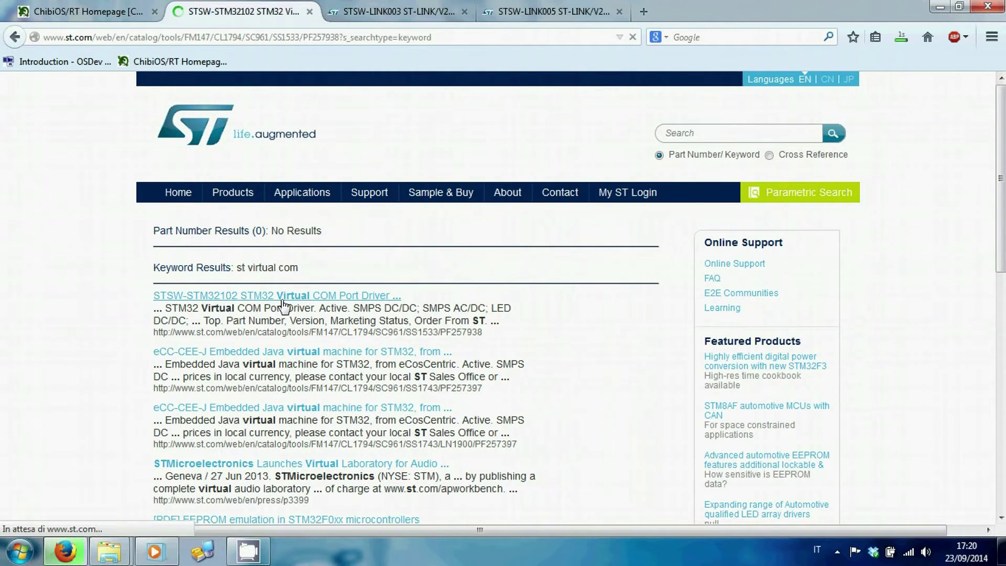
{"action": "scroll", "coordinate": [395, 313], "scroll_direction": "down", "scroll_amount": 7}
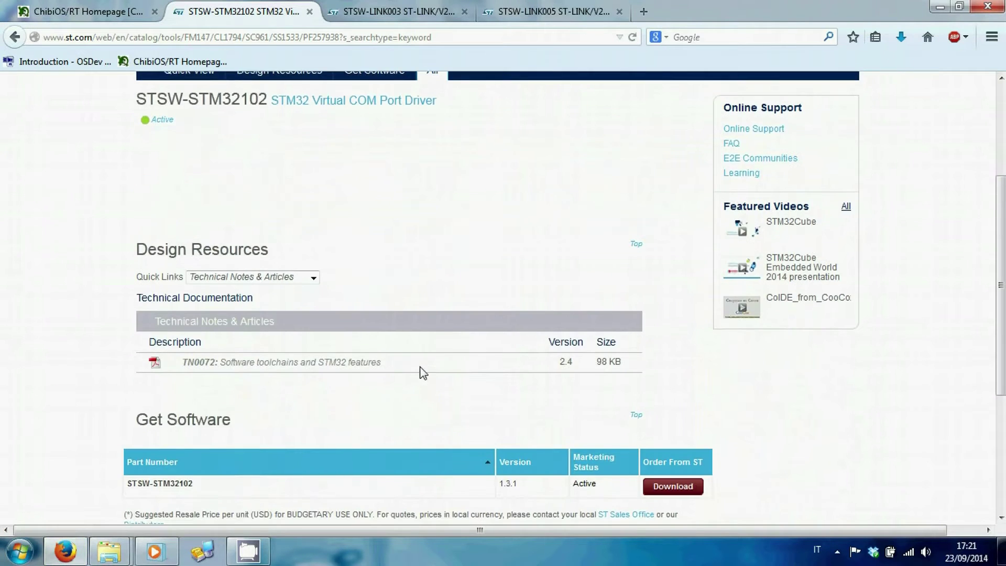
{"action": "left_click", "coordinate": [666, 276]}
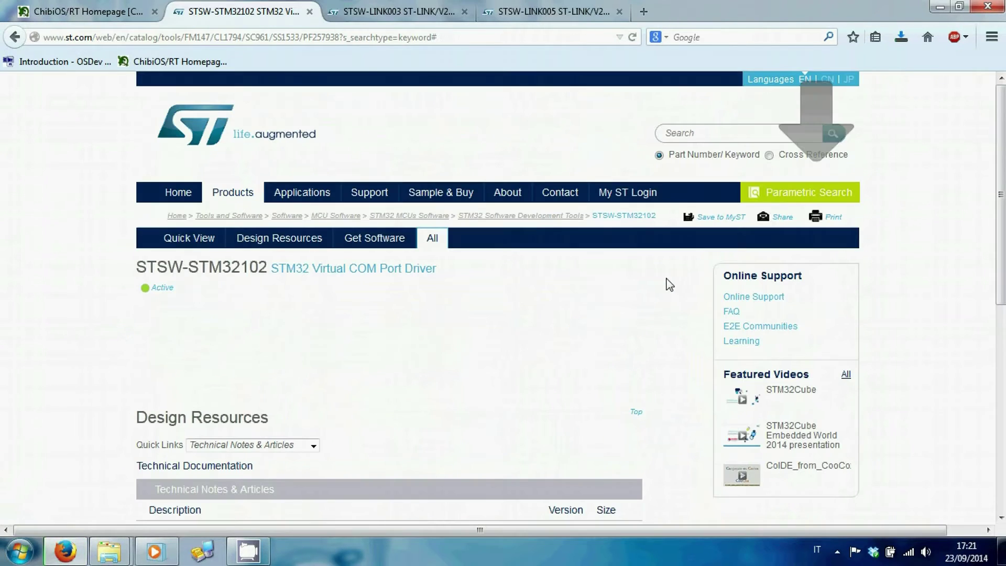
{"action": "left_click", "coordinate": [901, 38]}
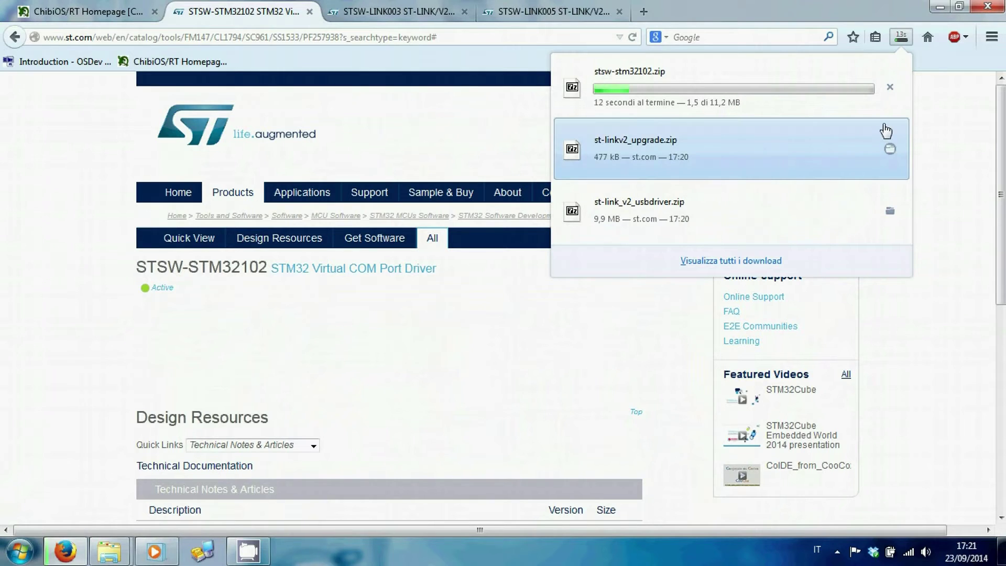
- Extract st-link_v2_usbdriver.exe from its zip archive into the Download folder
{"action": "left_click", "coordinate": [889, 150]}
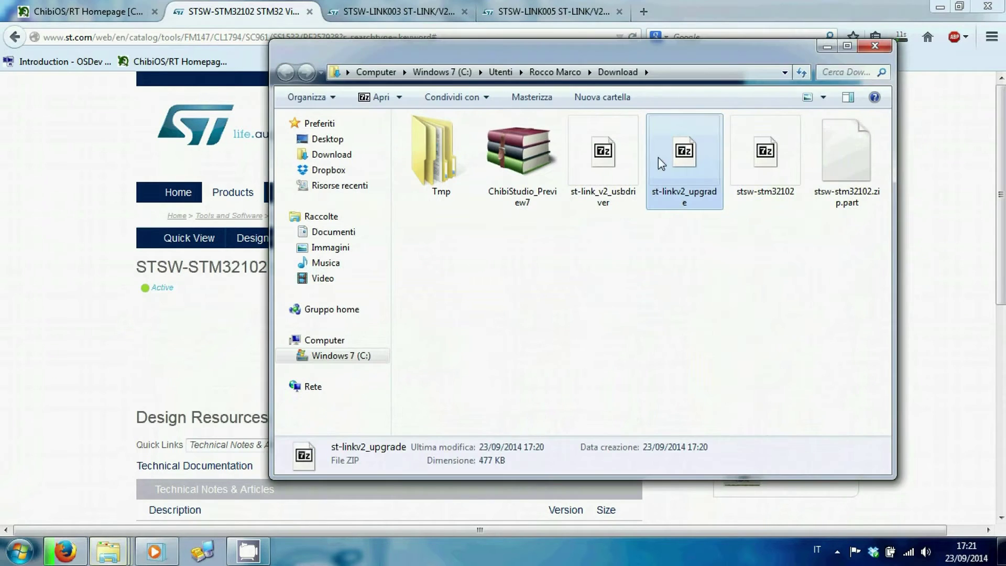
{"action": "left_click", "coordinate": [646, 276]}
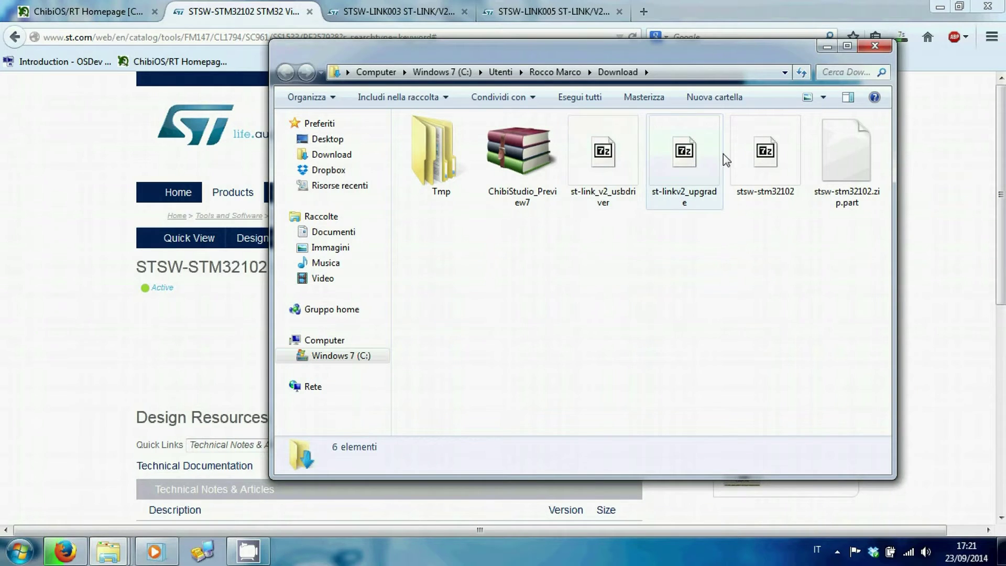
{"action": "double_click", "coordinate": [603, 150]}
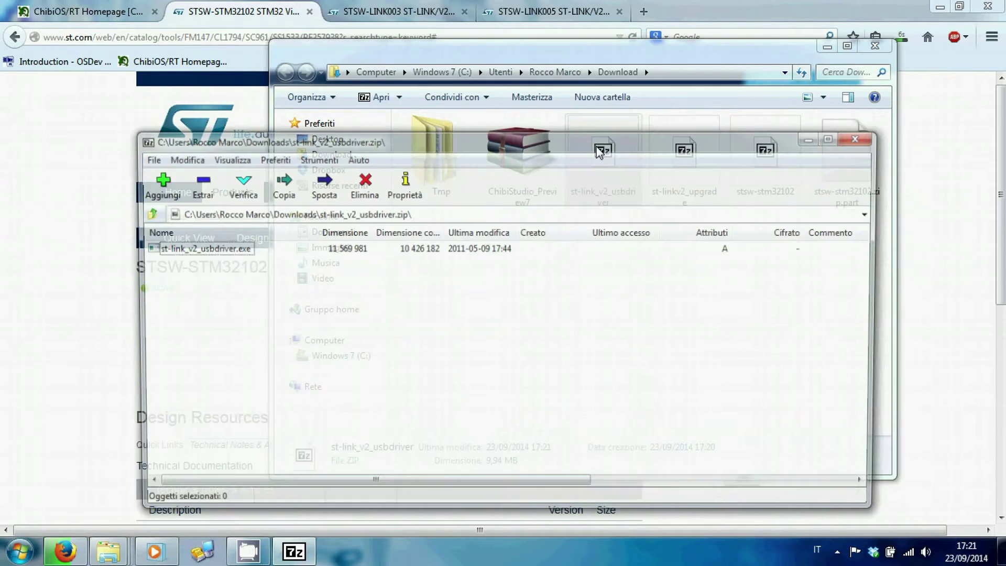
{"action": "left_click_drag", "start_coordinate": [421, 144], "coordinate": [834, 171]}
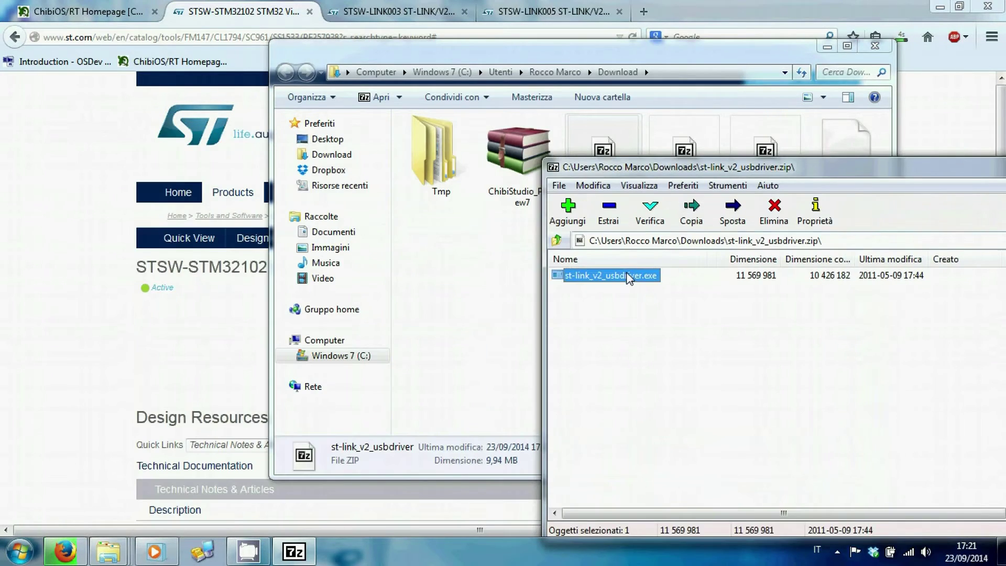
{"action": "left_click_drag", "start_coordinate": [610, 275], "coordinate": [513, 265]}
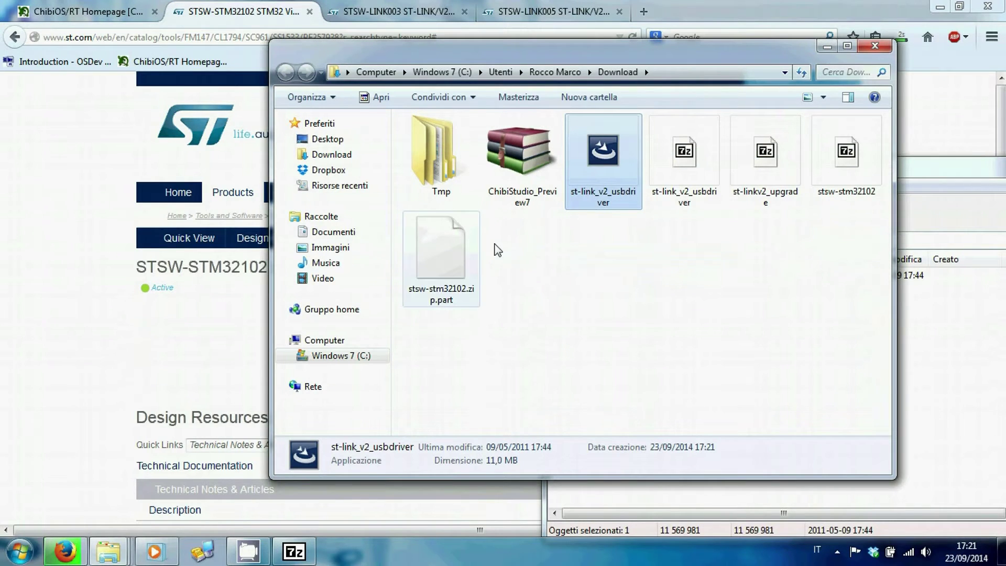
- Install the ST-Link USB driver, accepting the default install location
{"action": "double_click", "coordinate": [594, 198]}
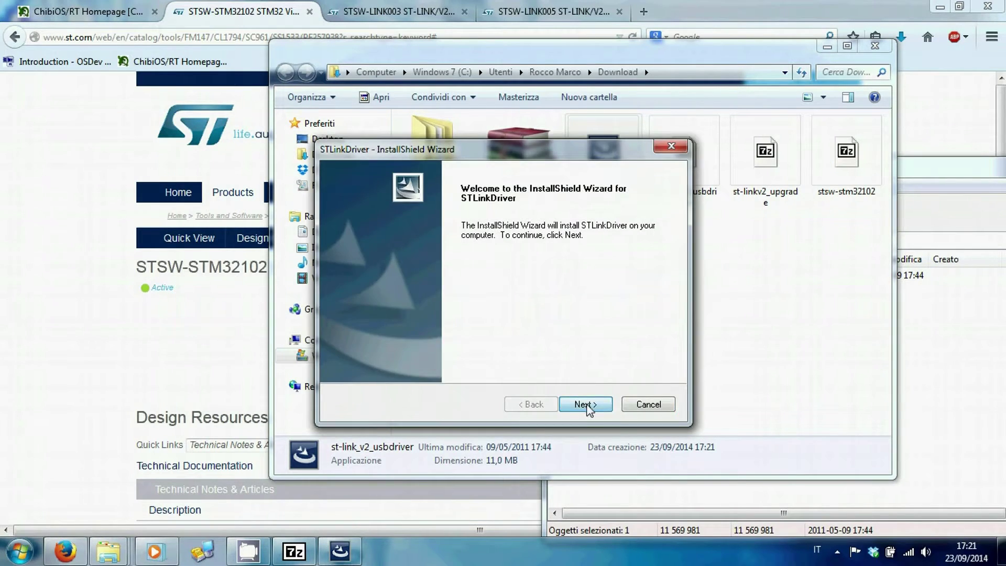
{"action": "left_click", "coordinate": [585, 404]}
{"action": "left_click", "coordinate": [585, 404]}
{"action": "left_click", "coordinate": [585, 404]}
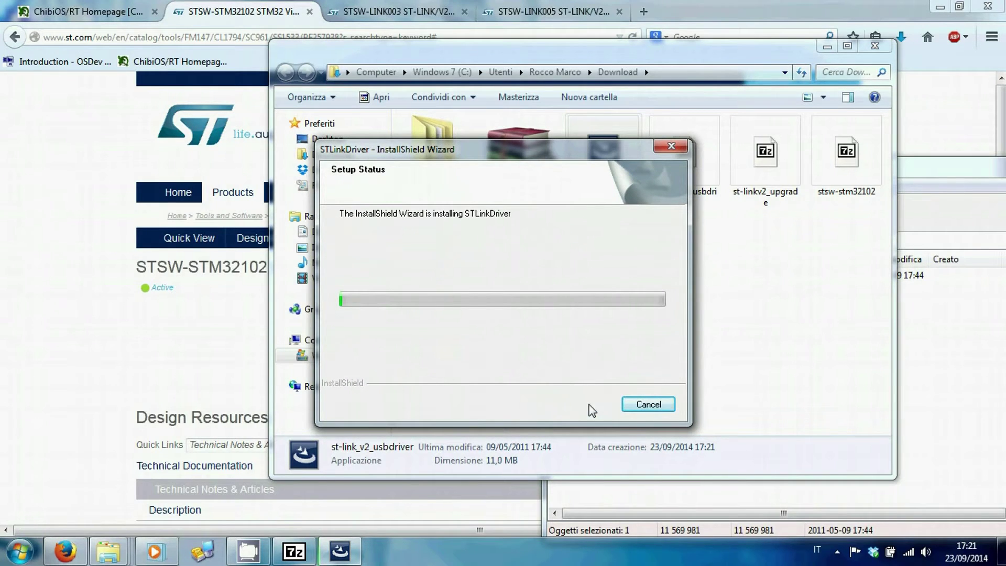
{"action": "left_click", "coordinate": [760, 326]}
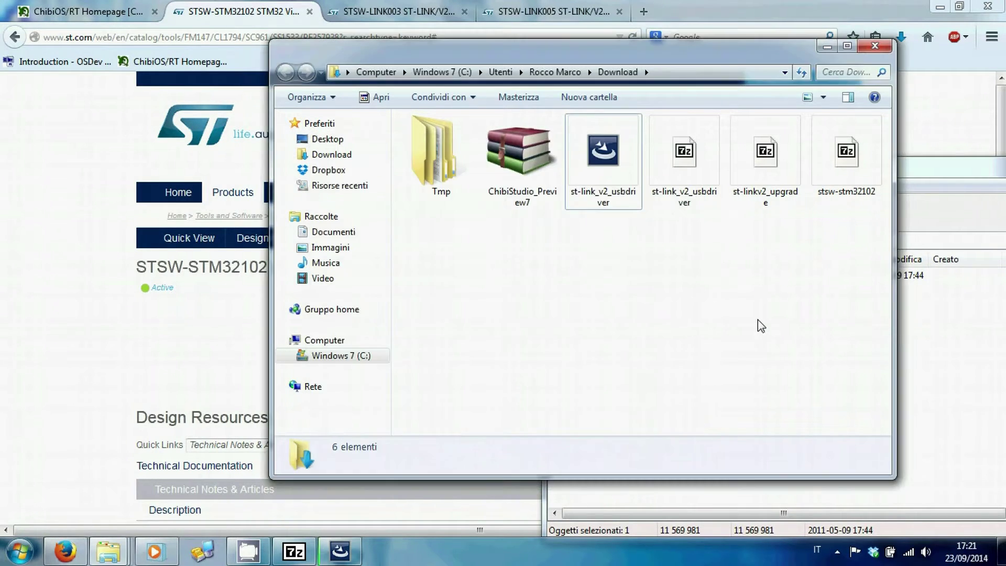
- Extract both files from the st-linkv2_upgrade archive into the Download folder
{"action": "left_click", "coordinate": [766, 155]}
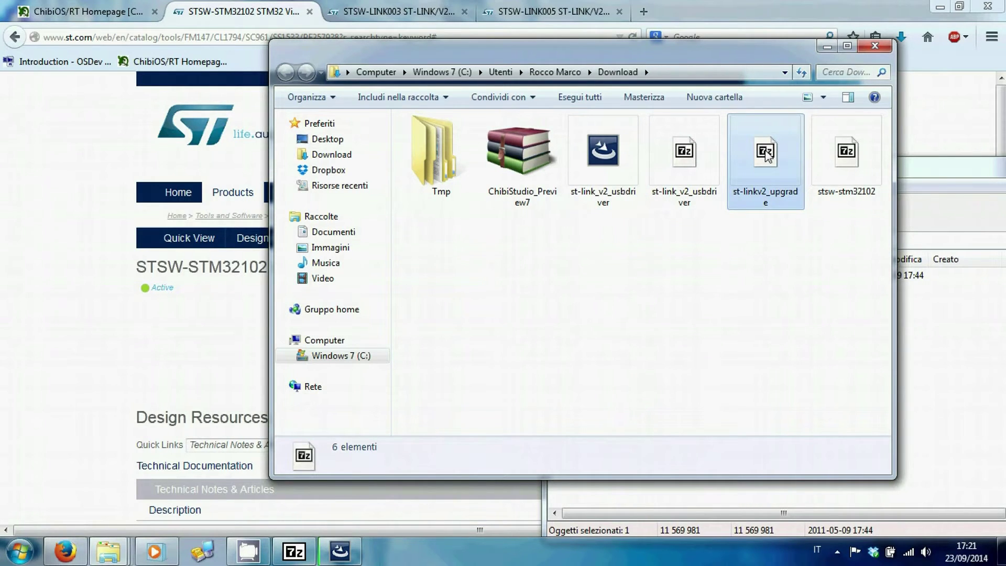
{"action": "double_click", "coordinate": [766, 154]}
{"action": "left_click_drag", "start_coordinate": [253, 296], "coordinate": [196, 251]}
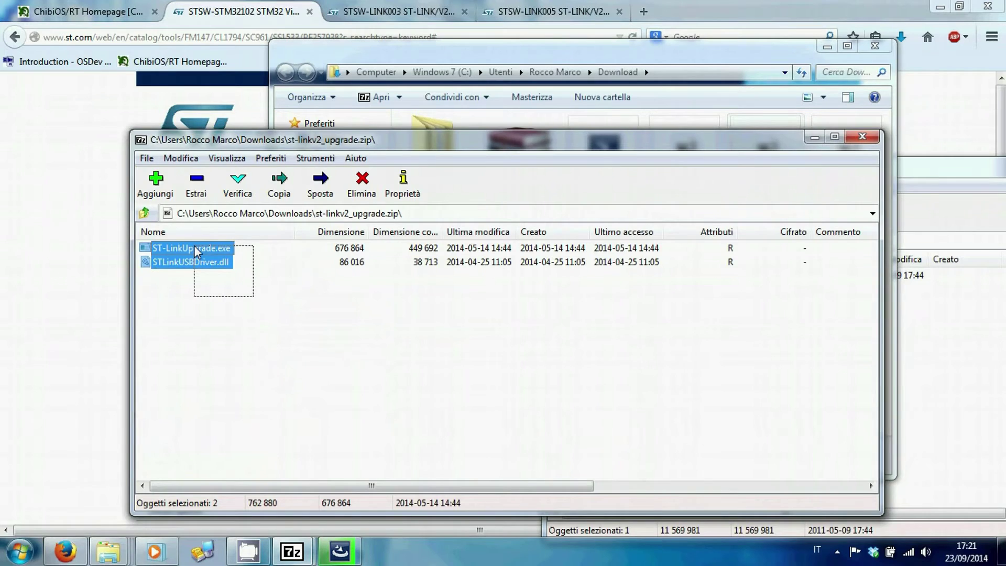
{"action": "left_click_drag", "start_coordinate": [360, 147], "coordinate": [821, 172]}
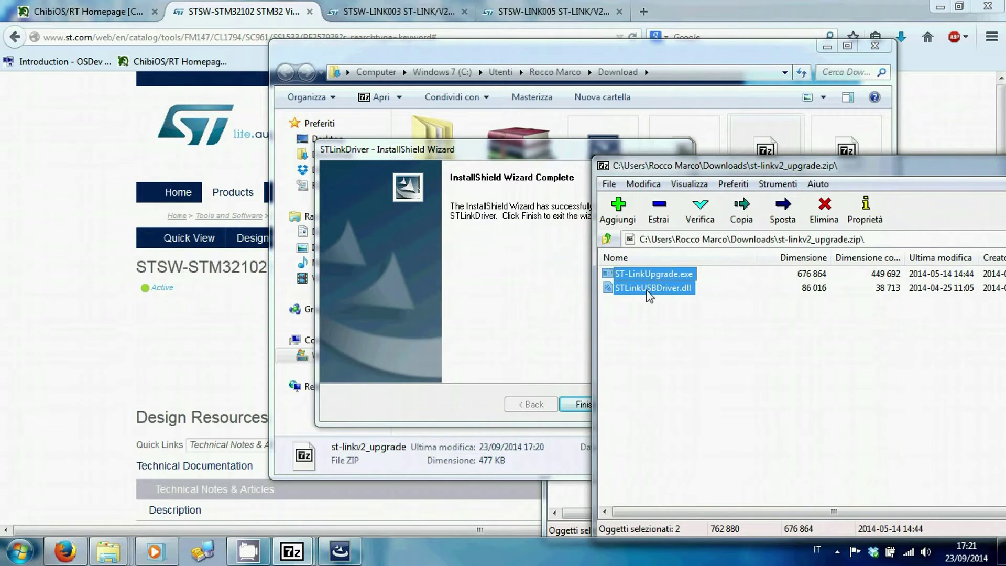
{"action": "left_click", "coordinate": [576, 404]}
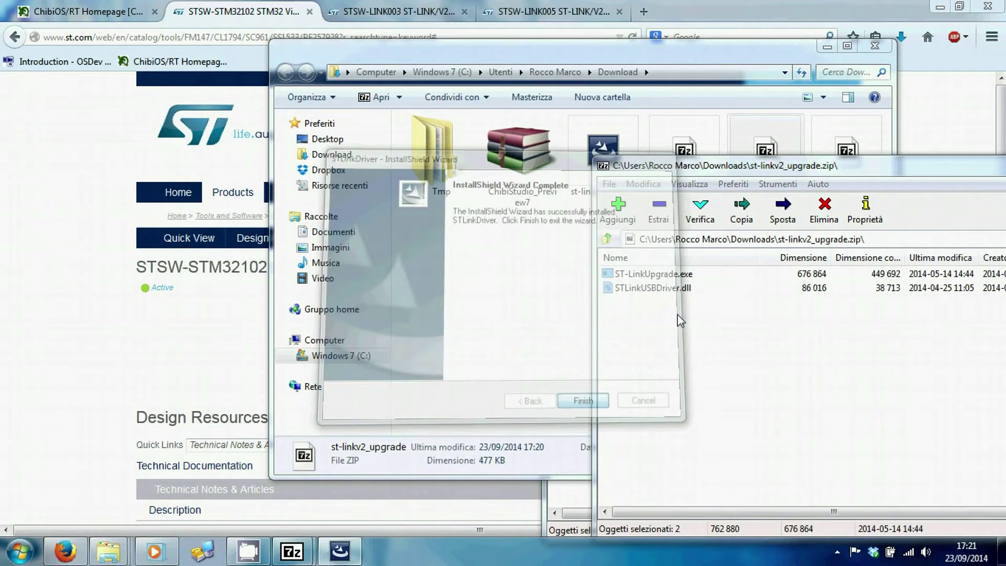
{"action": "left_click_drag", "start_coordinate": [643, 278], "coordinate": [482, 251]}
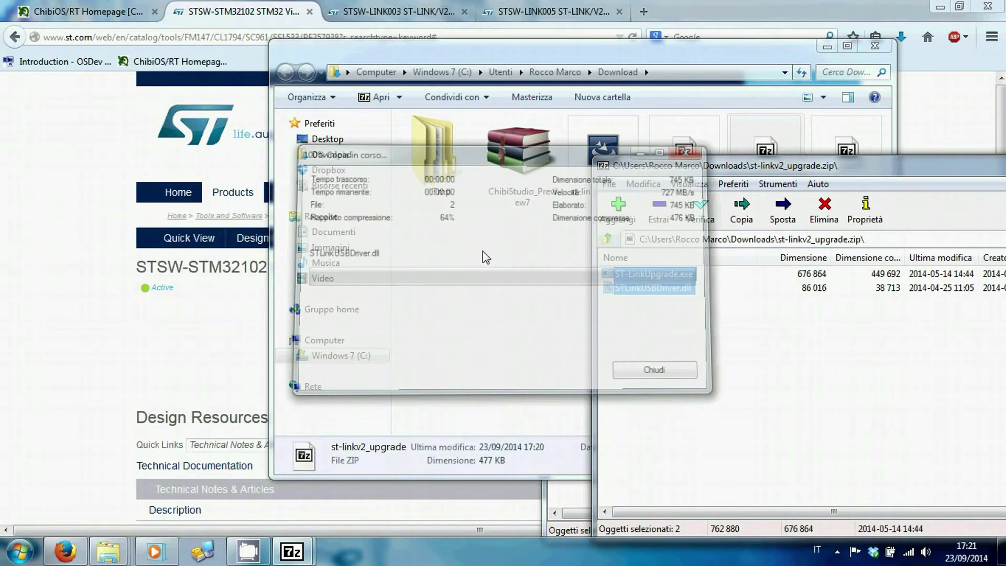
{"action": "left_click", "coordinate": [644, 283]}
- Upgrade the ST-Link probe firmware from V2.J17.S4 to V2.J21.S4 using ST-LinkUpgrade
{"action": "double_click", "coordinate": [788, 180]}
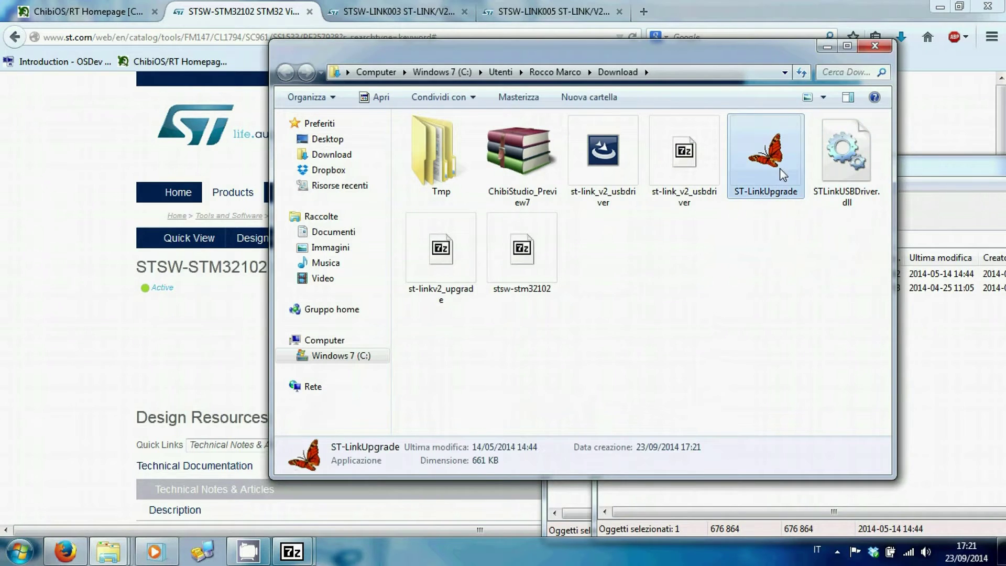
{"action": "left_click", "coordinate": [388, 203]}
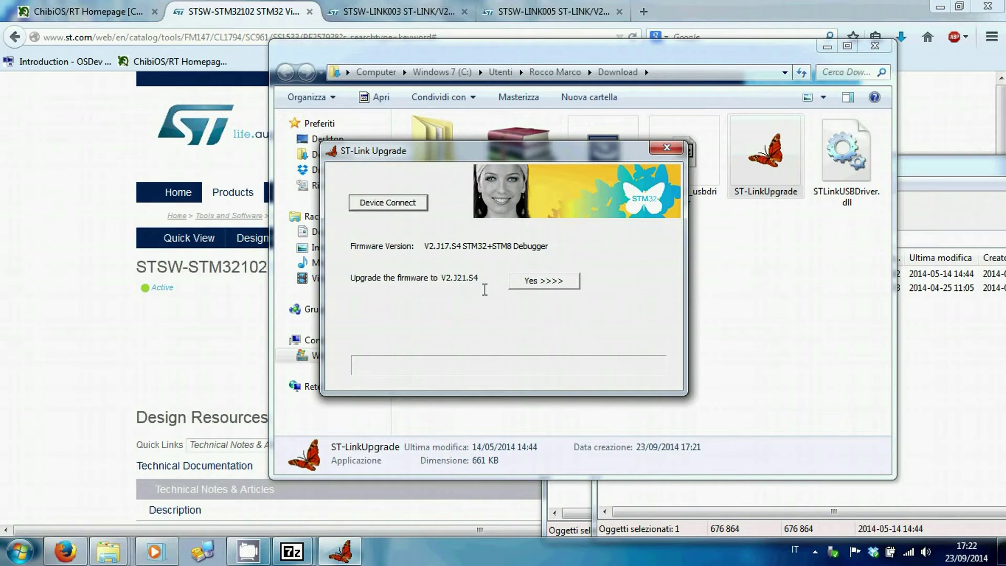
{"action": "left_click", "coordinate": [538, 283]}
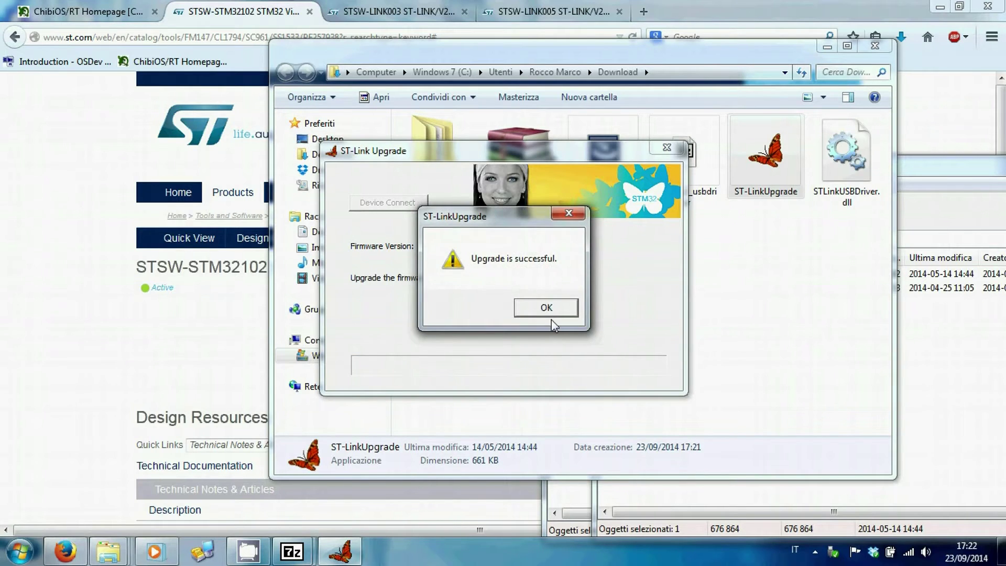
{"action": "left_click", "coordinate": [552, 312]}
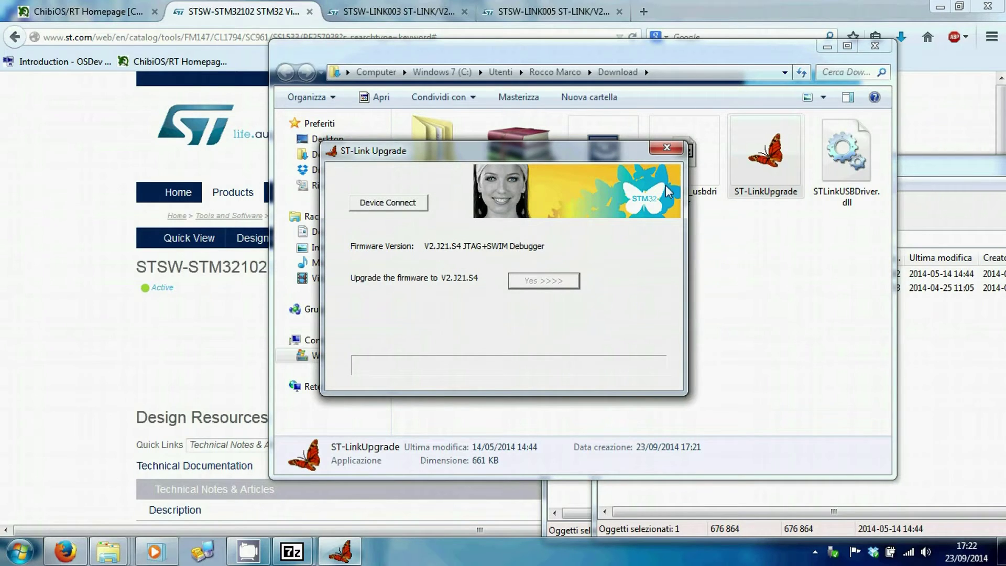
{"action": "left_click", "coordinate": [666, 151]}
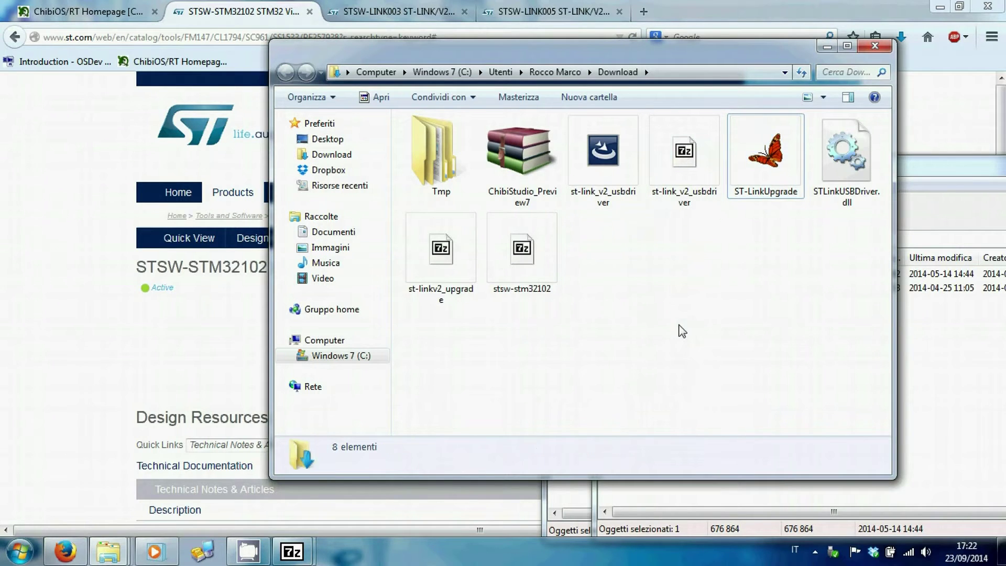
- Extract VCP_V1.3.1_Setup_x64.exe from the stsw-stm32102 archive into the Download folder
{"action": "double_click", "coordinate": [502, 253]}
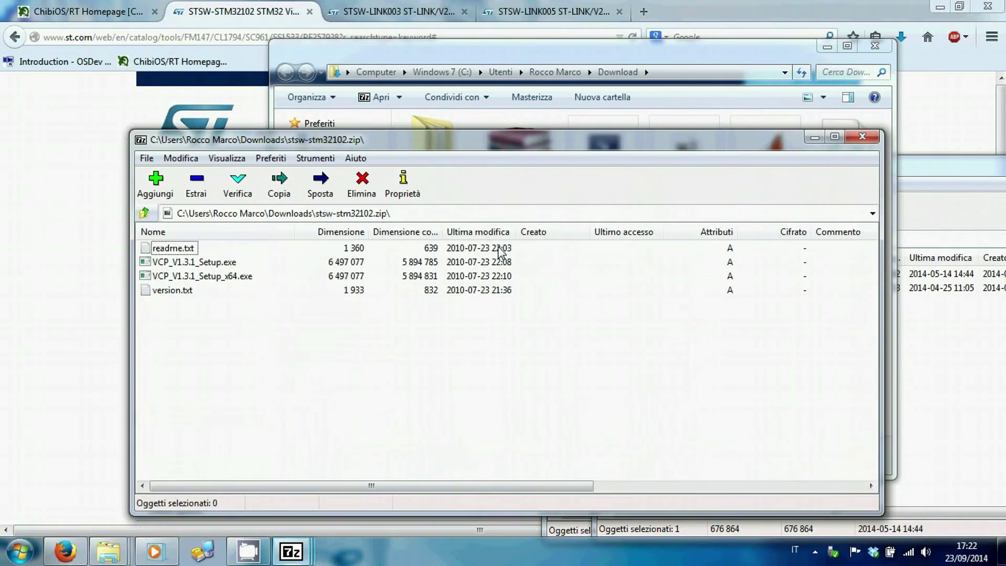
{"action": "left_click_drag", "start_coordinate": [262, 140], "coordinate": [666, 148]}
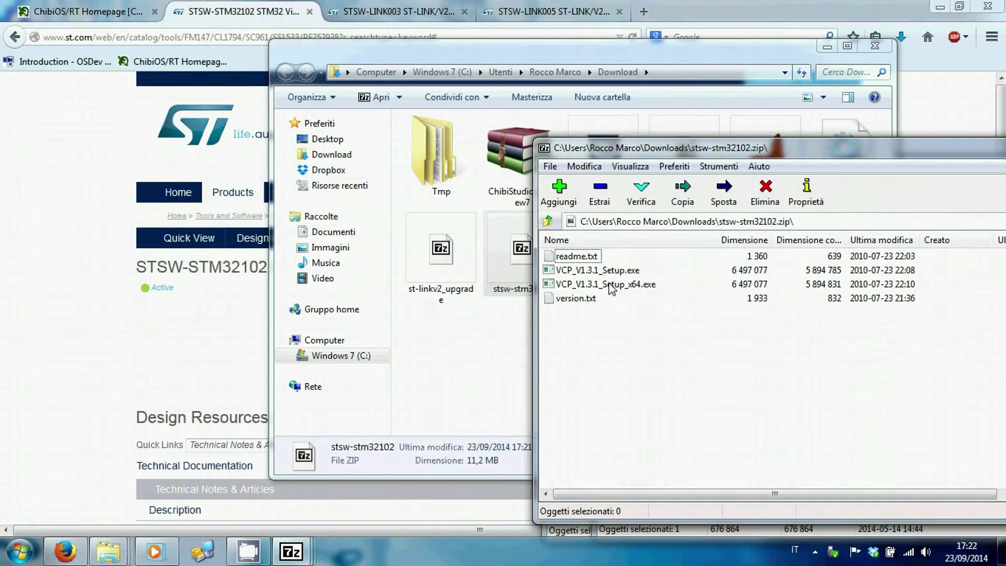
{"action": "left_click", "coordinate": [606, 288]}
{"action": "mouse_move", "coordinate": [607, 289]}
{"action": "left_mouse_down"}
{"action": "mouse_move", "coordinate": [491, 346]}
{"action": "mouse_move", "coordinate": [610, 294]}
{"action": "left_mouse_up"}
- Run VCP_V1.3.1_Setup_x64, exit it unchanged, and close the STSW-STM32102 browser page
{"action": "left_click", "coordinate": [691, 341]}
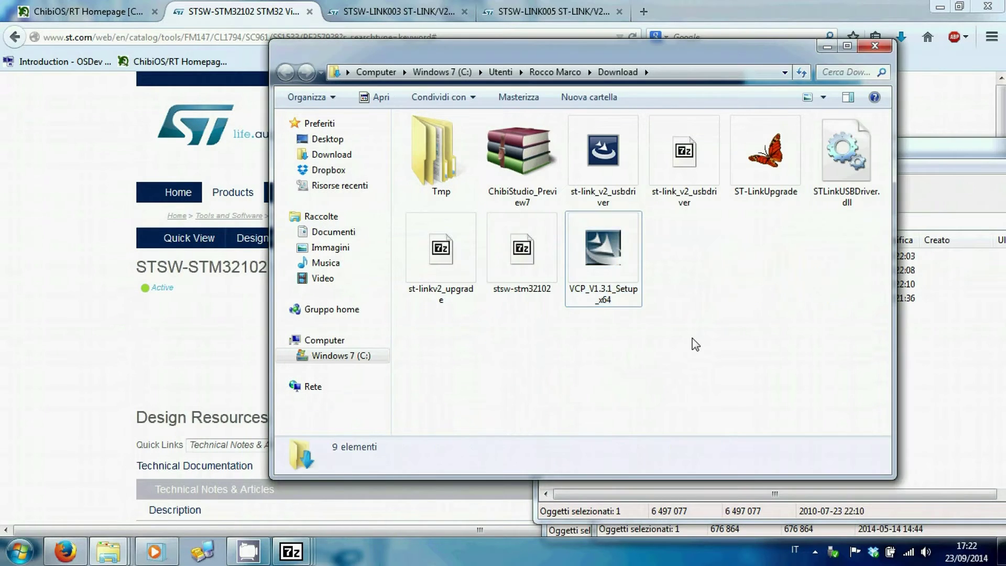
{"action": "left_click", "coordinate": [603, 262]}
{"action": "double_click", "coordinate": [603, 262]}
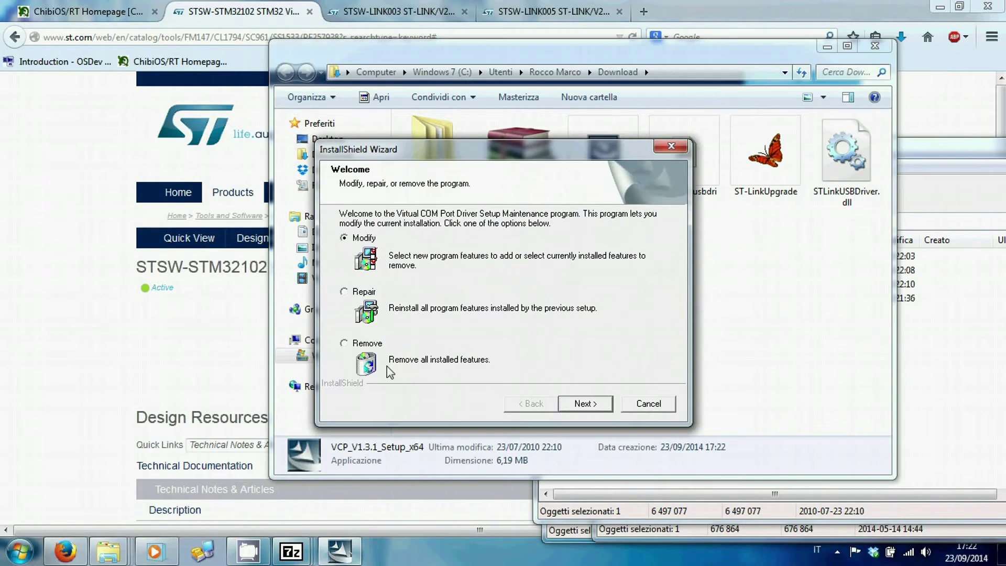
{"action": "left_click", "coordinate": [649, 404]}
{"action": "left_click", "coordinate": [576, 352]}
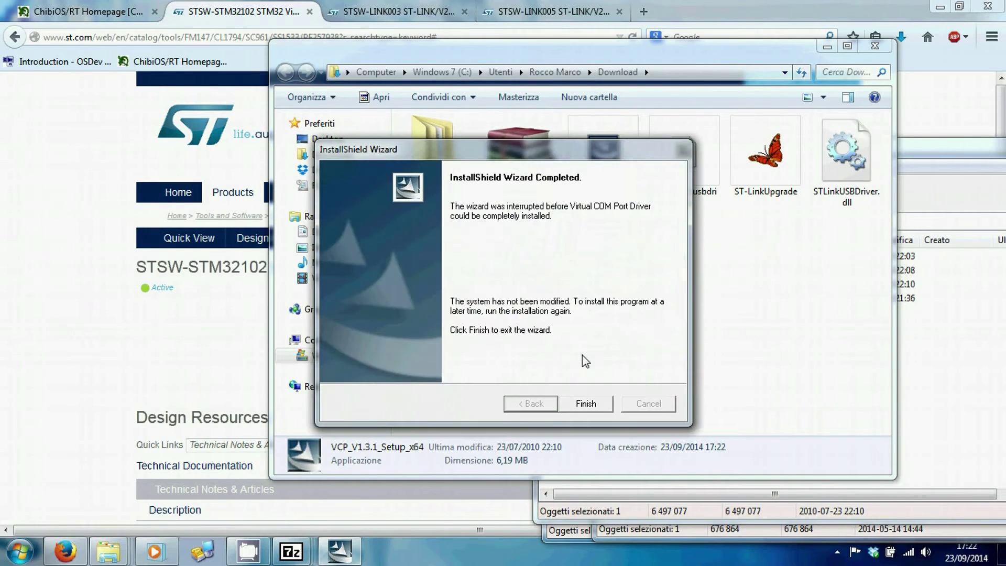
{"action": "left_click", "coordinate": [587, 407]}
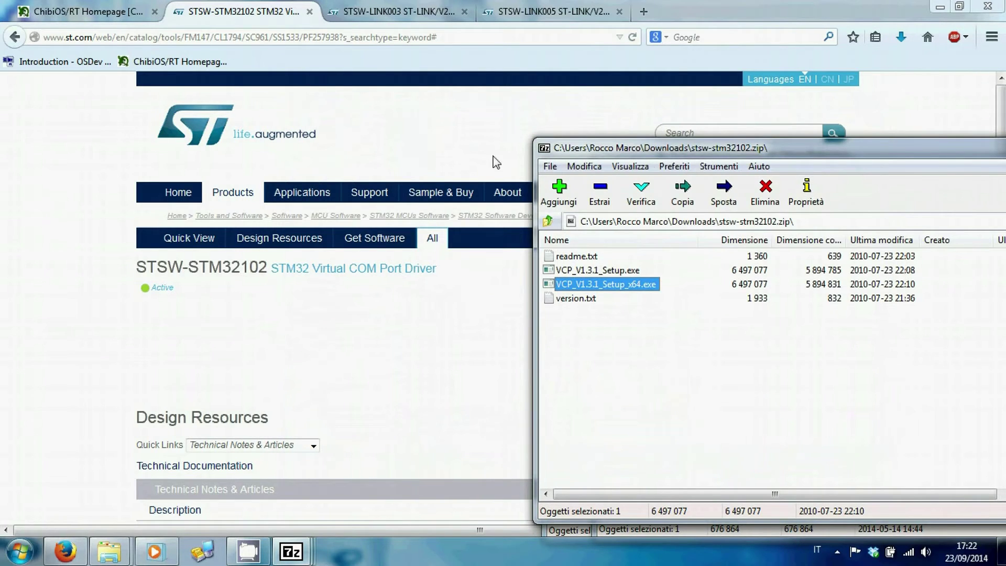
{"action": "left_click", "coordinate": [676, 135]}
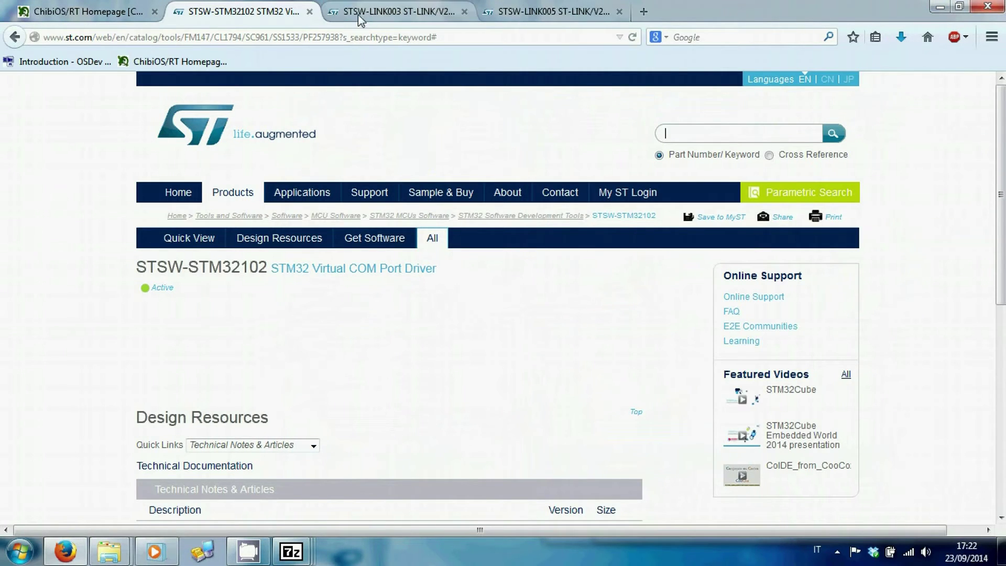
{"action": "left_click", "coordinate": [310, 12]}
- Close the STSW-LINK003 and STSW-LINK005 pages and quit Firefox
{"action": "left_click", "coordinate": [310, 11]}
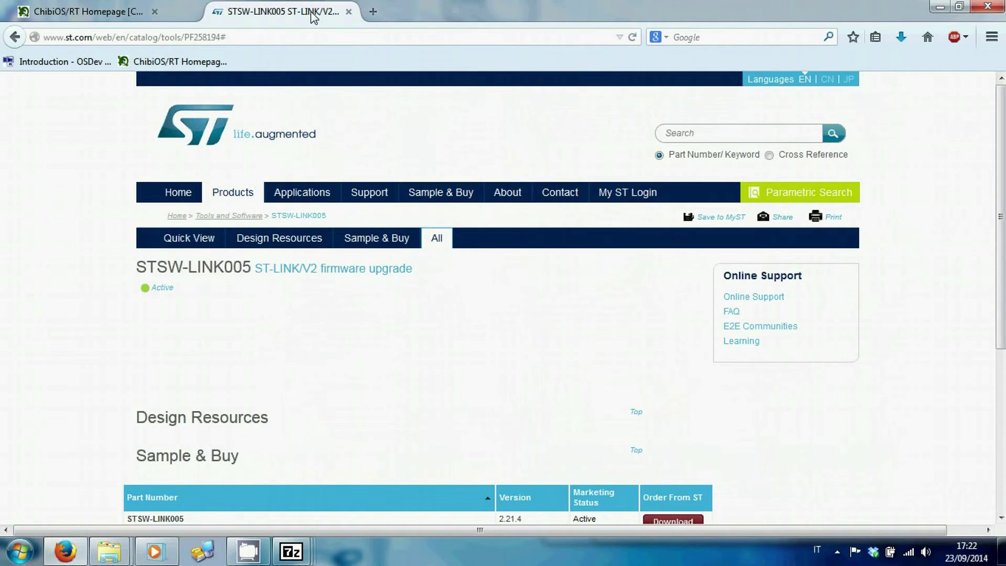
{"action": "left_click", "coordinate": [310, 11]}
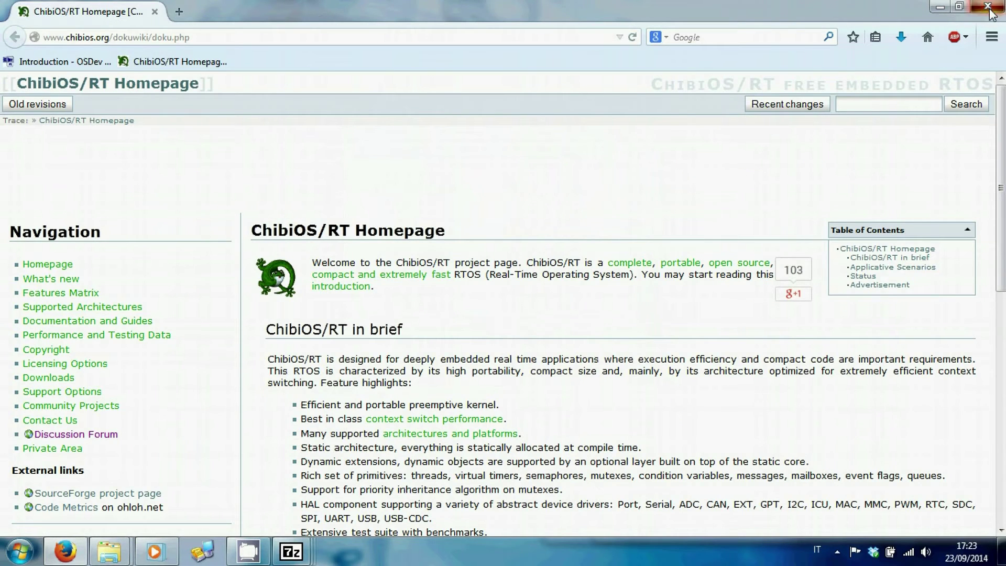
{"action": "left_click", "coordinate": [987, 6]}
- Launch ChibiStudio in the C/C++ perspective and expand the ChibiOS/RT STM32 Demos working set
{"action": "double_click", "coordinate": [40, 176]}
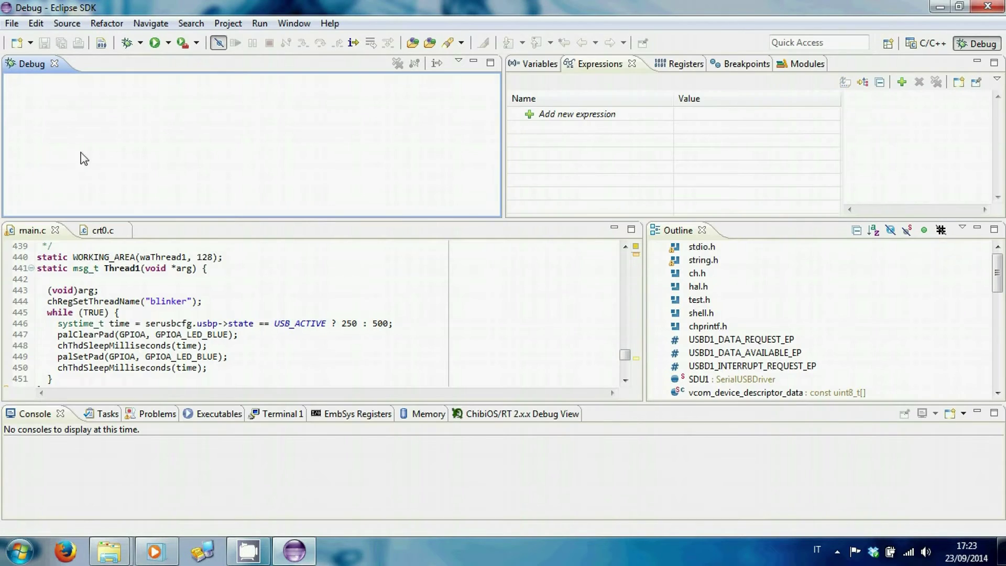
{"action": "left_click", "coordinate": [925, 43]}
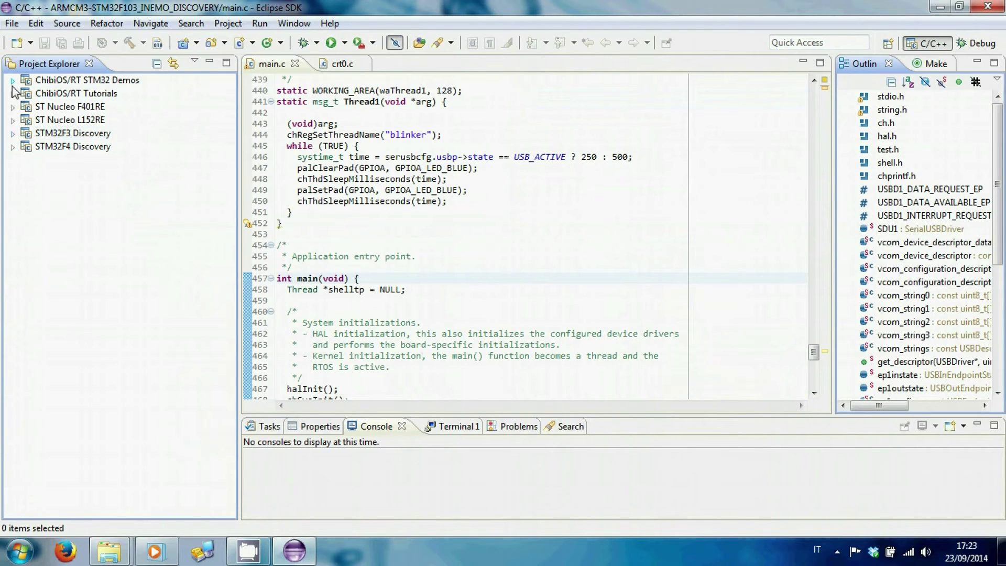
{"action": "left_click", "coordinate": [11, 81]}
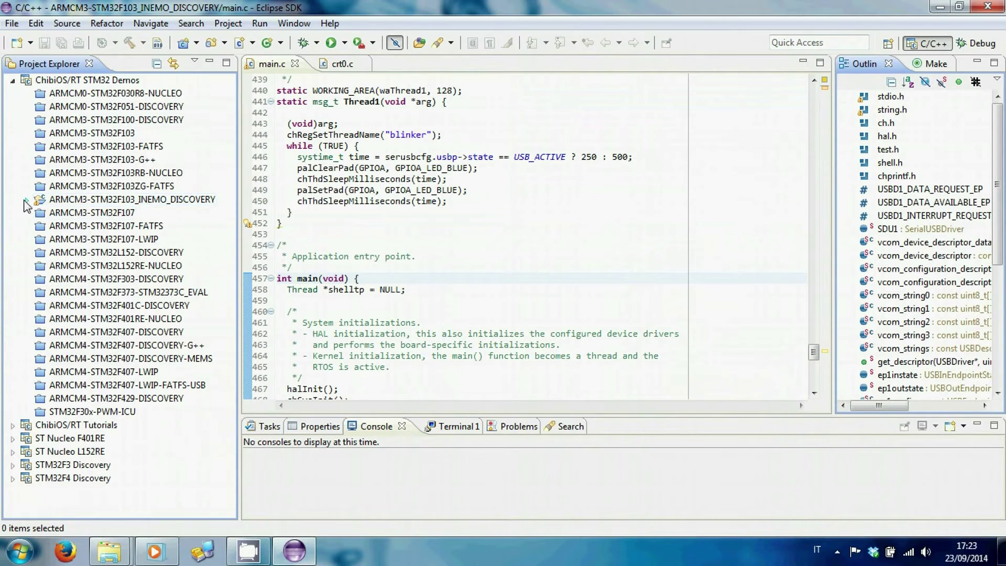
{"action": "right_click", "coordinate": [95, 79]}
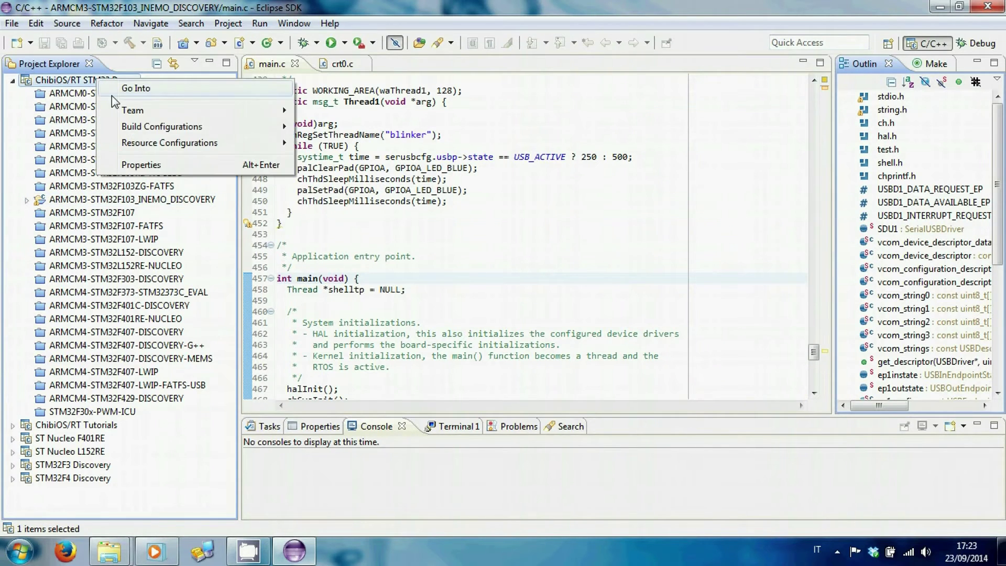
- Check the working set's contents in its Properties, then expand ARMCM3-STM32F103_INEMO_DISCOVERY
{"action": "left_click", "coordinate": [144, 166]}
{"action": "left_click", "coordinate": [354, 65]}
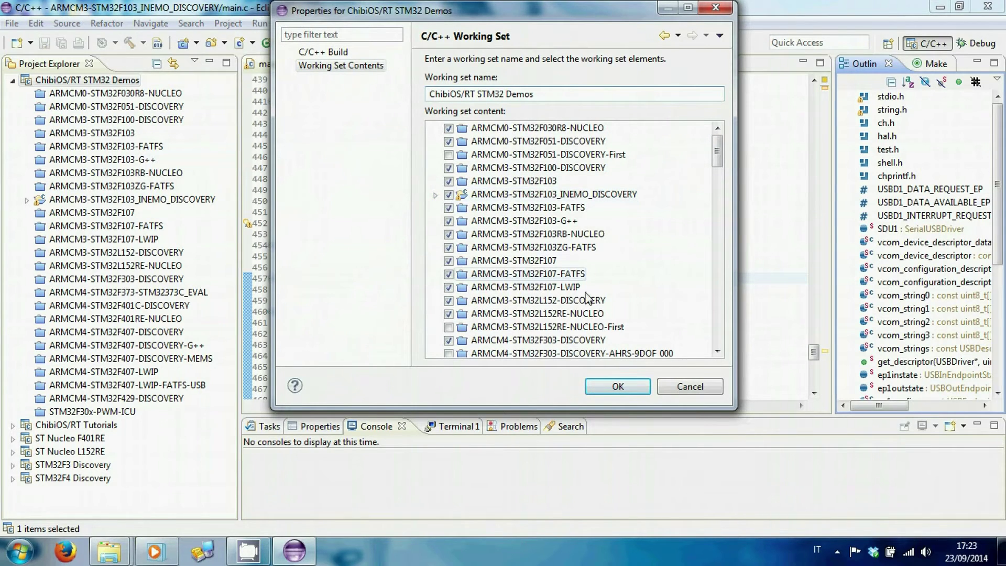
{"action": "left_click", "coordinate": [618, 386]}
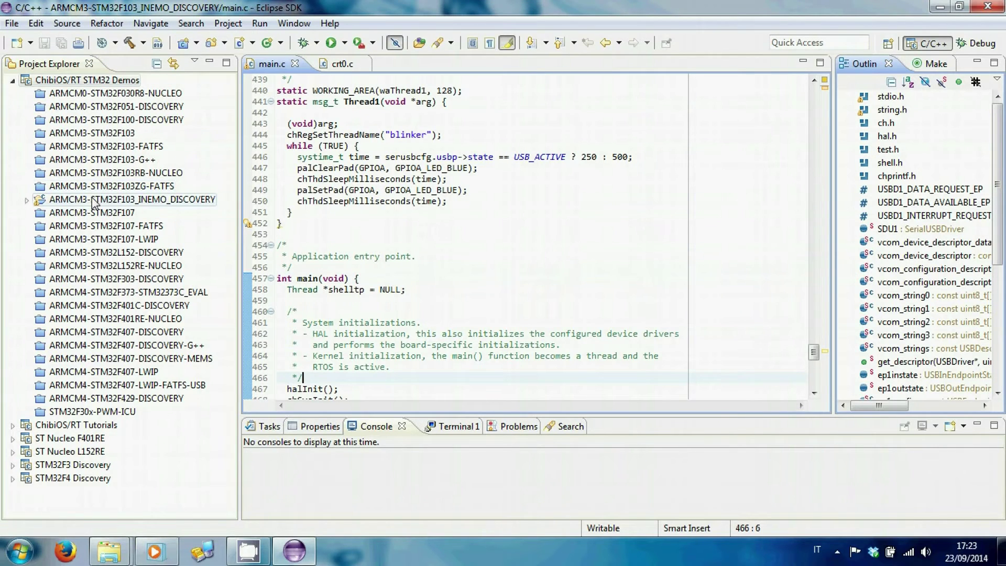
{"action": "left_click", "coordinate": [27, 201]}
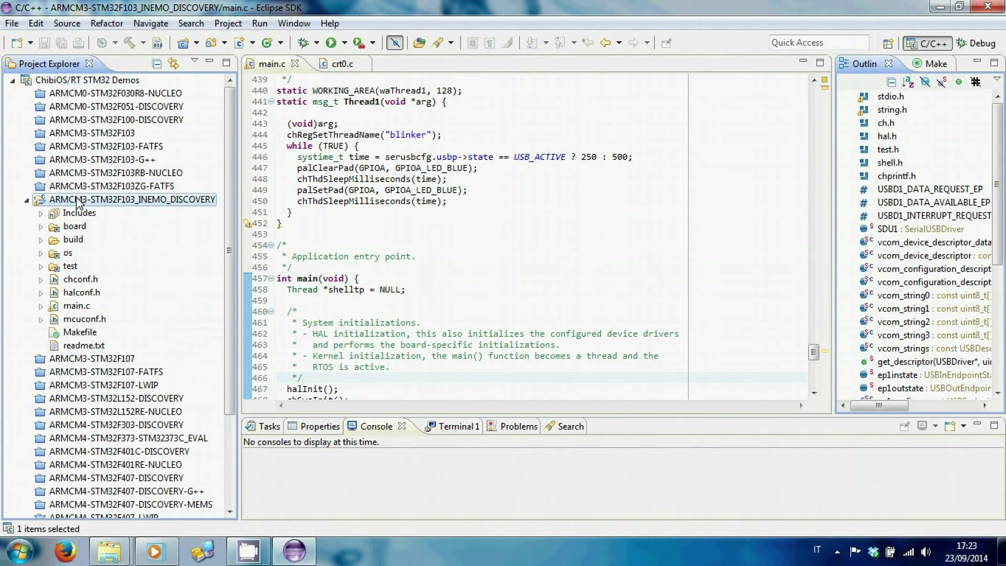
{"action": "left_click", "coordinate": [317, 44]}
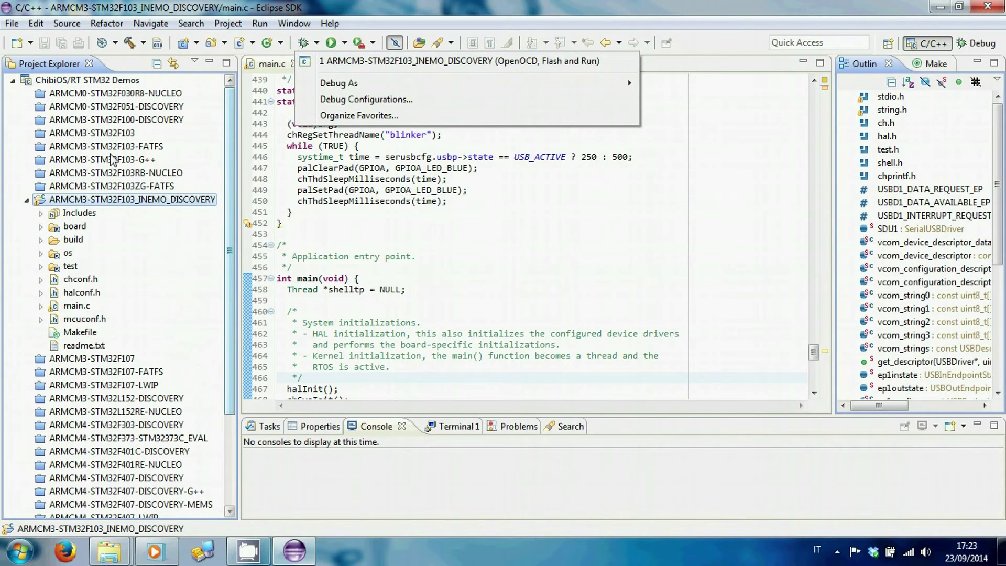
- Open ARMCM3-STM32F103 and inspect the INEMO_DISCOVERY OpenOCD Flash and Run debug configuration
{"action": "left_click", "coordinate": [103, 133]}
{"action": "right_click", "coordinate": [100, 134]}
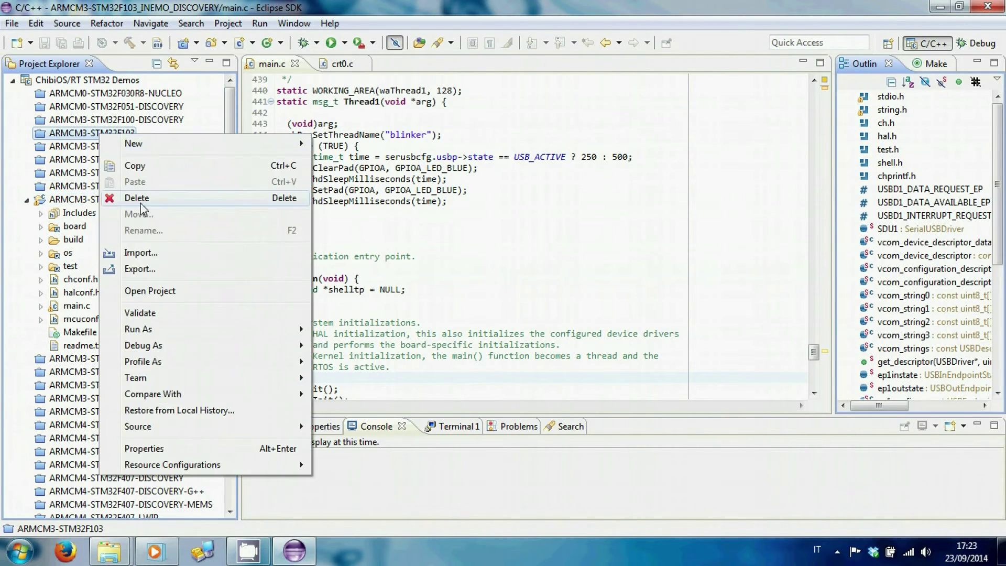
{"action": "left_click", "coordinate": [161, 295]}
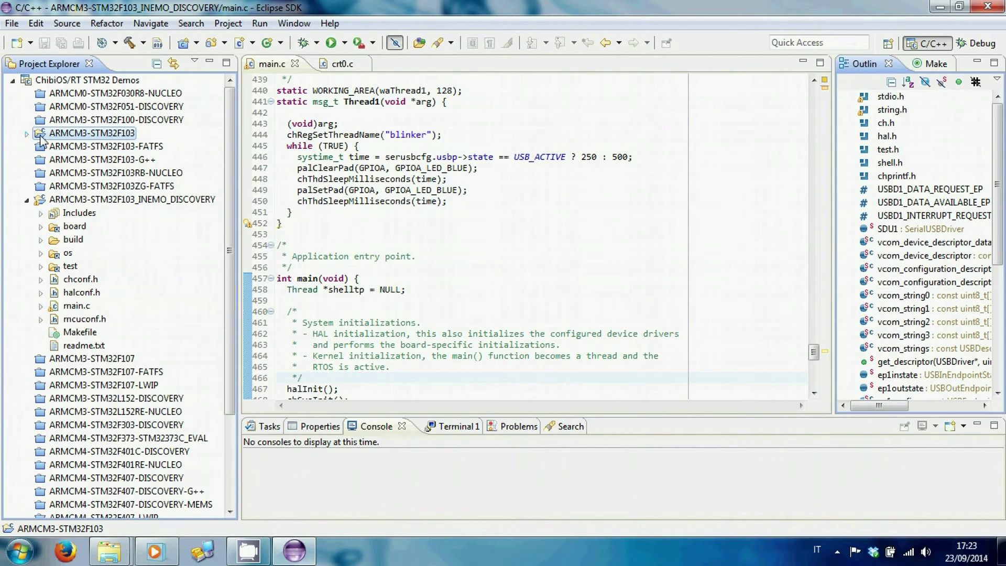
{"action": "left_click", "coordinate": [316, 43]}
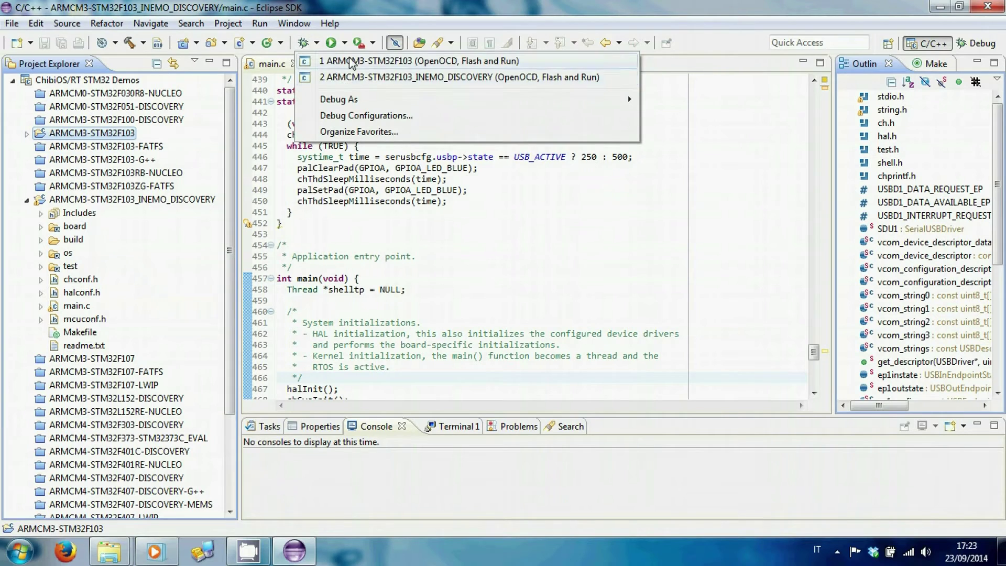
{"action": "left_click", "coordinate": [366, 115]}
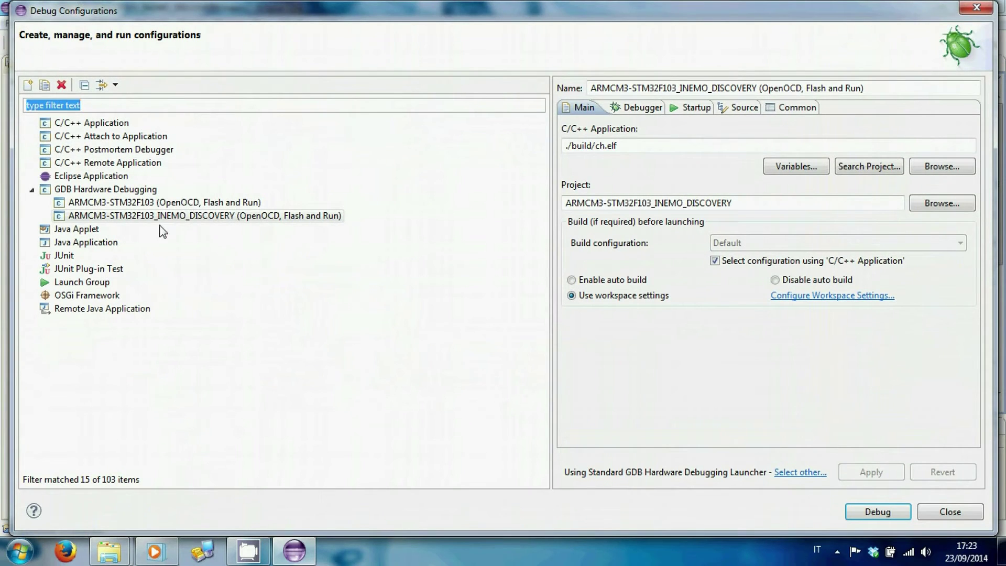
{"action": "left_click", "coordinate": [181, 216]}
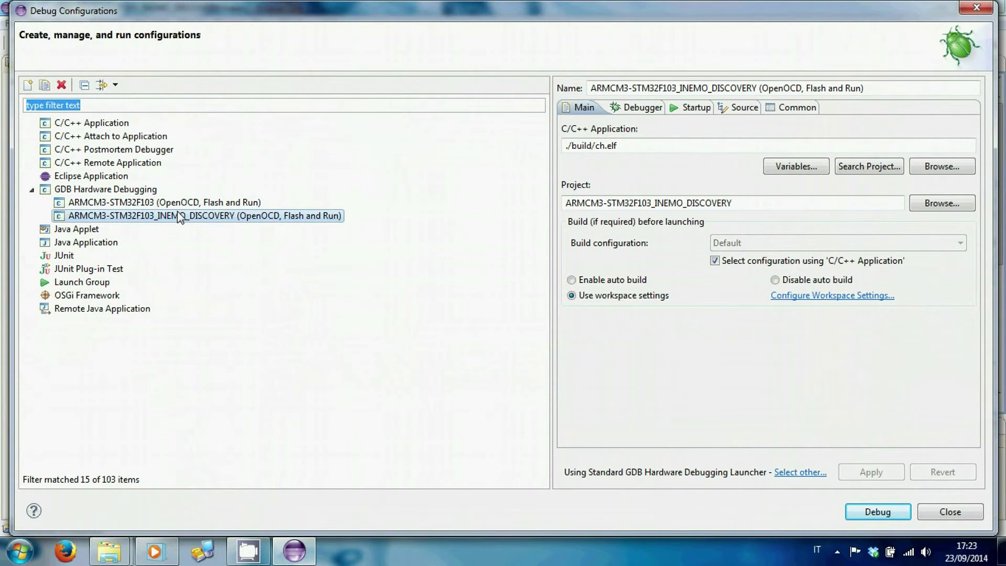
{"action": "left_click", "coordinate": [975, 7]}
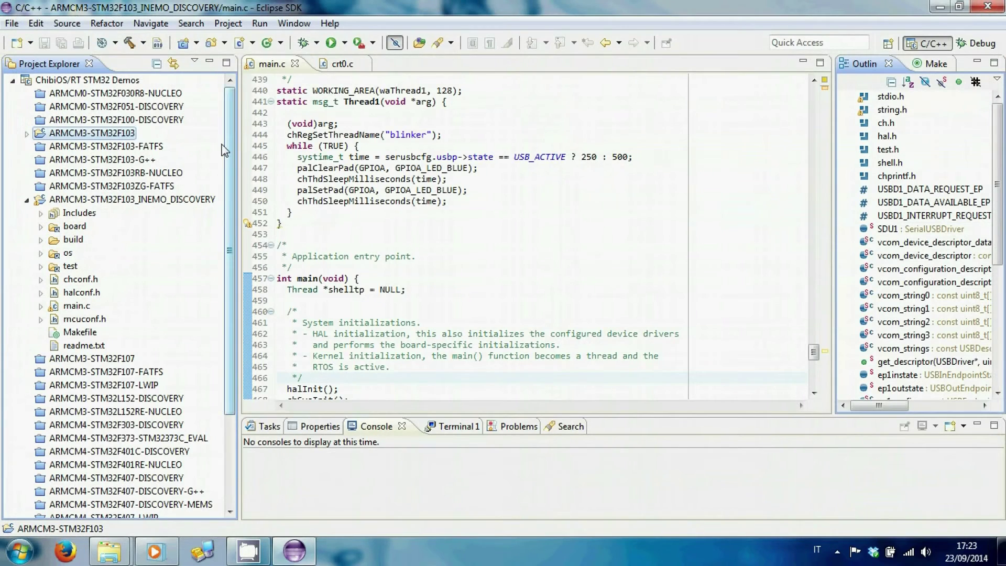
- Close the ARMCM3-STM32F103 project and list the OpenOCD external tools
{"action": "right_click", "coordinate": [119, 140]}
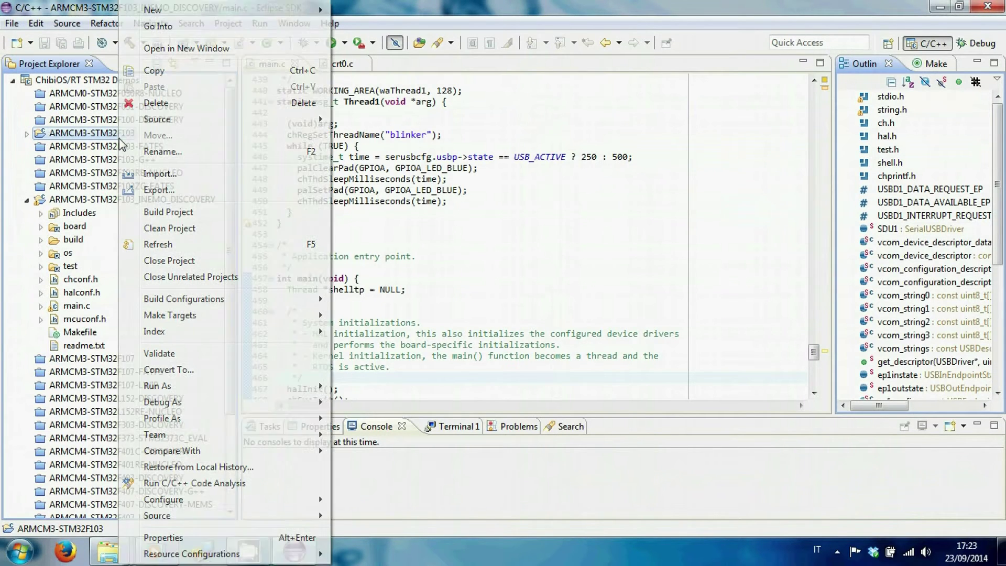
{"action": "left_click", "coordinate": [171, 261]}
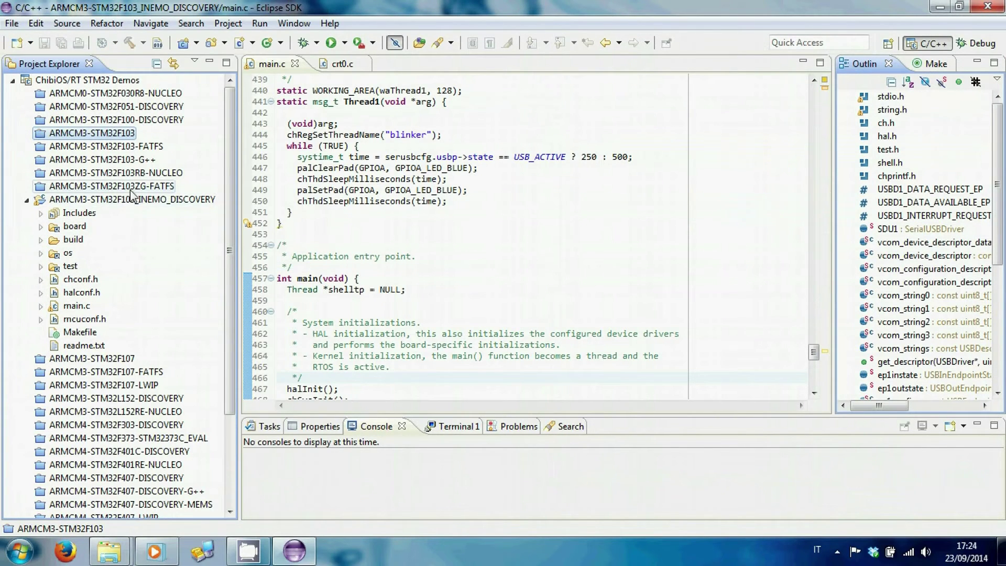
{"action": "left_click", "coordinate": [373, 43]}
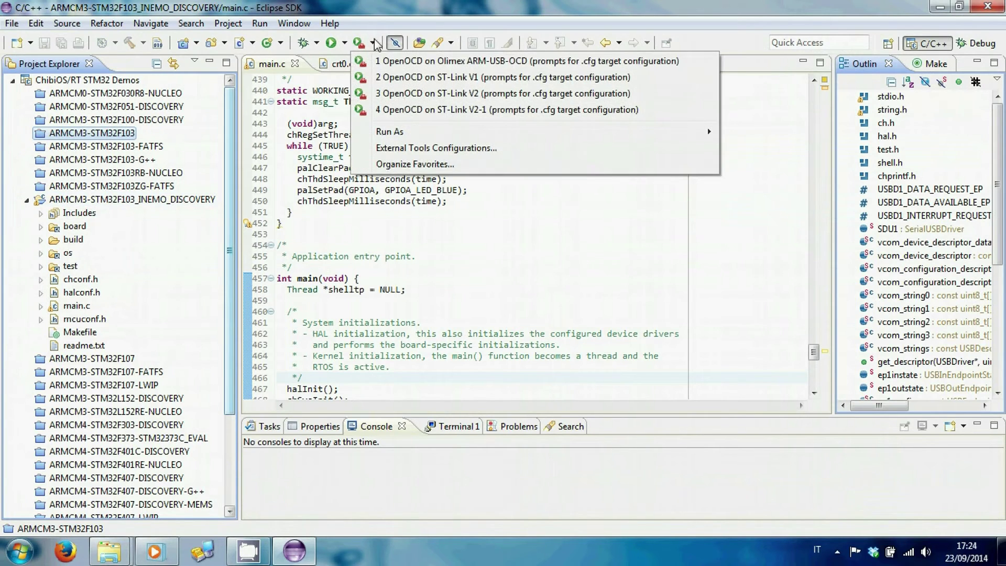
- Launch OpenOCD on ST-Link V2 with the st_inemo_m1.cfg board configuration file
{"action": "left_click", "coordinate": [415, 94]}
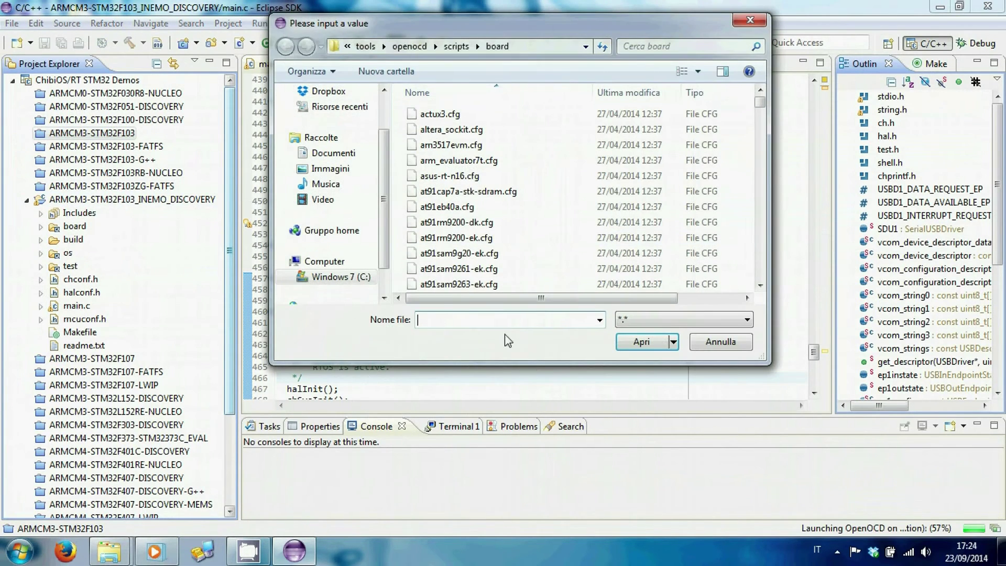
{"action": "type", "text": "st"}
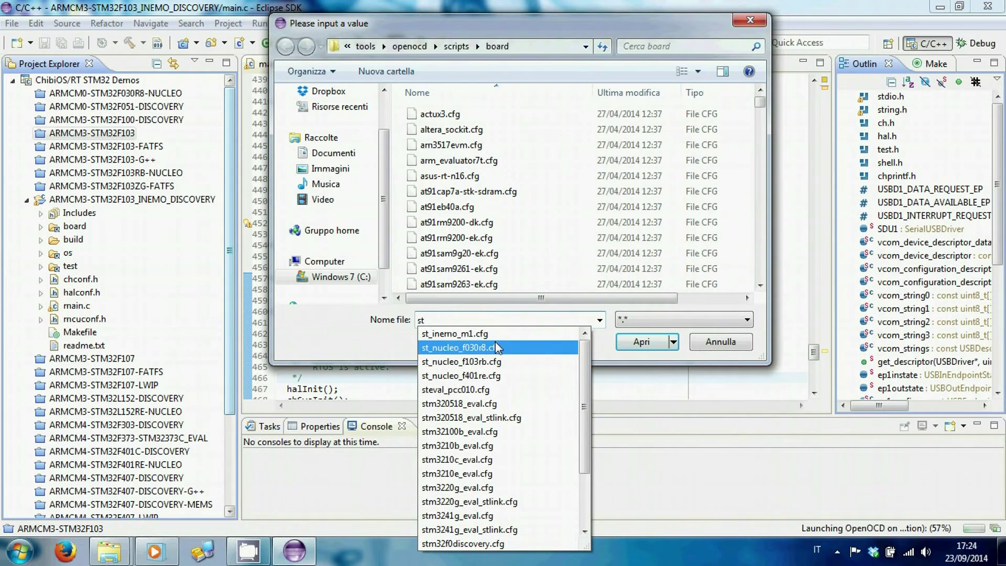
{"action": "left_click", "coordinate": [467, 334]}
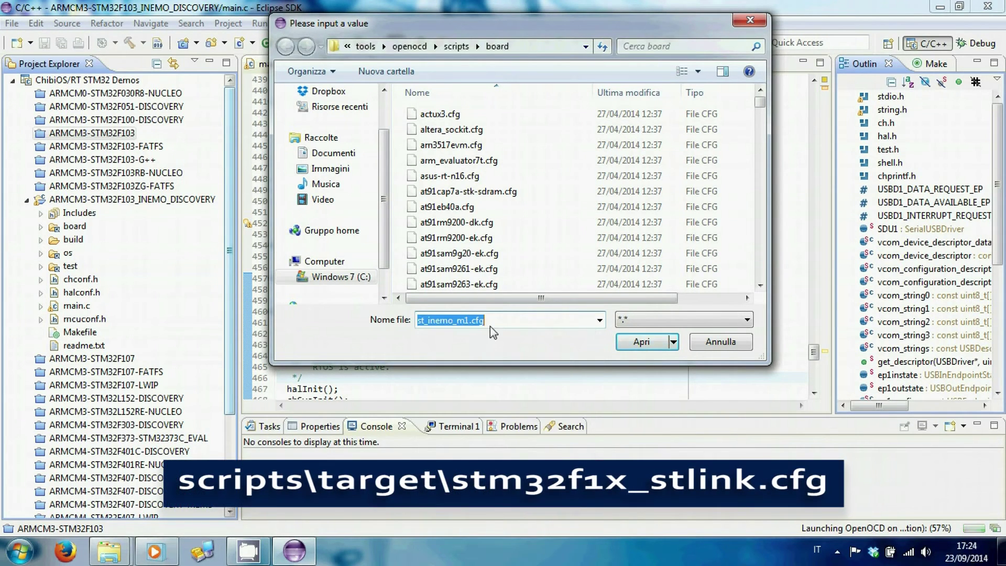
{"action": "left_click", "coordinate": [644, 345]}
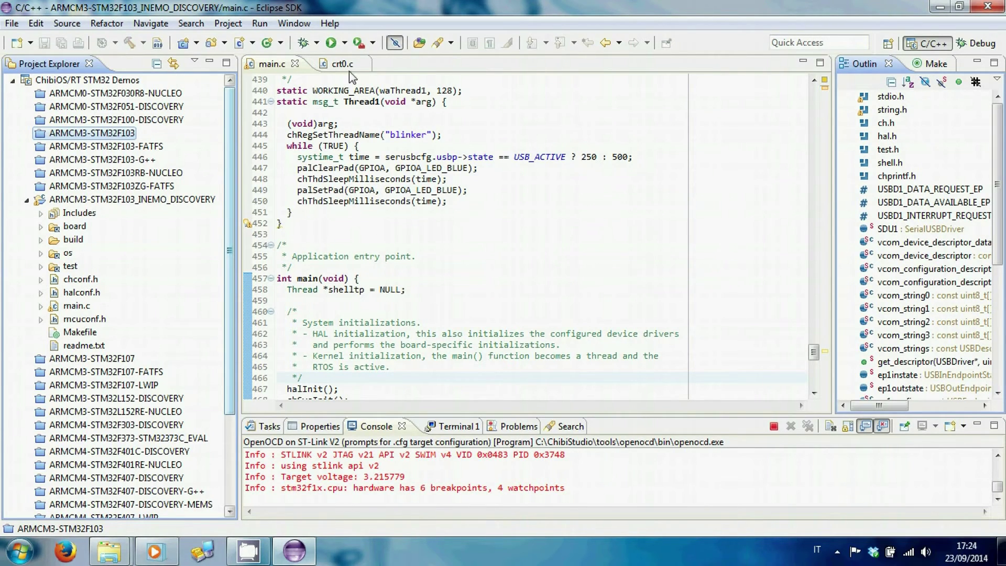
{"action": "left_click", "coordinate": [317, 43]}
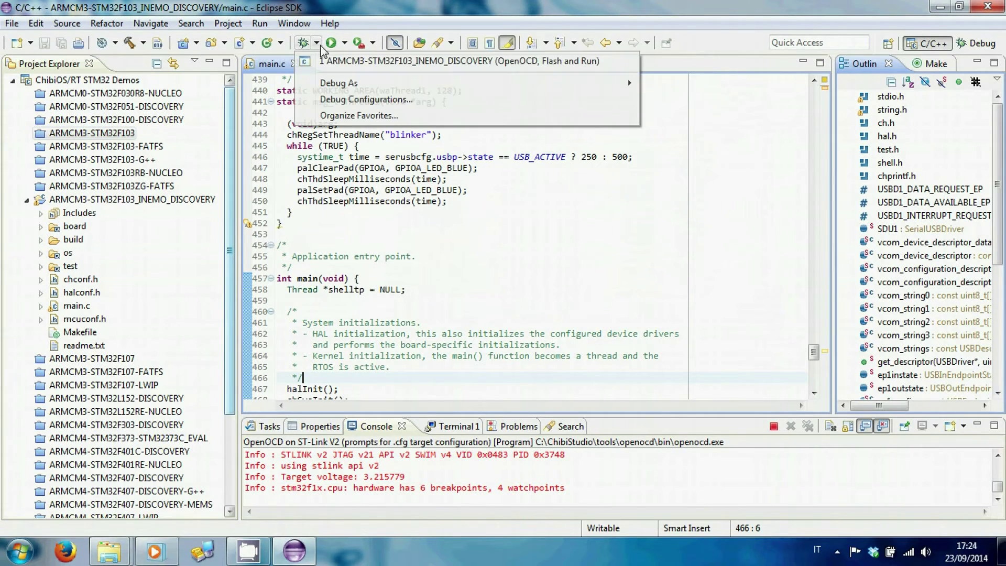
- Launch the '1 ARMCM3-STM32F103_INEMO_DISCOVERY (OpenOCD, Flash and Run)' debug configuration
{"action": "left_click", "coordinate": [342, 61]}
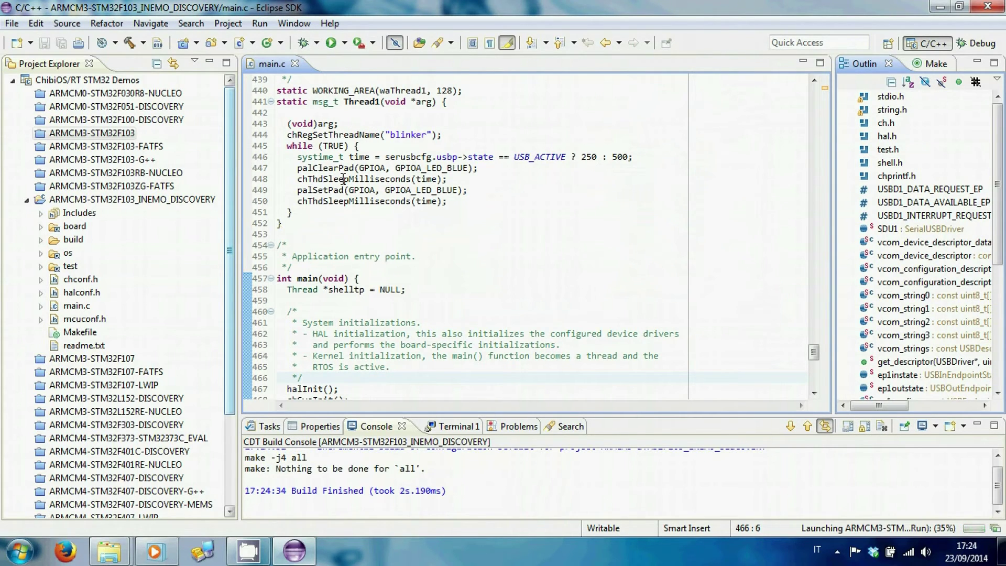
{"action": "mouse_move", "coordinate": [343, 179]}
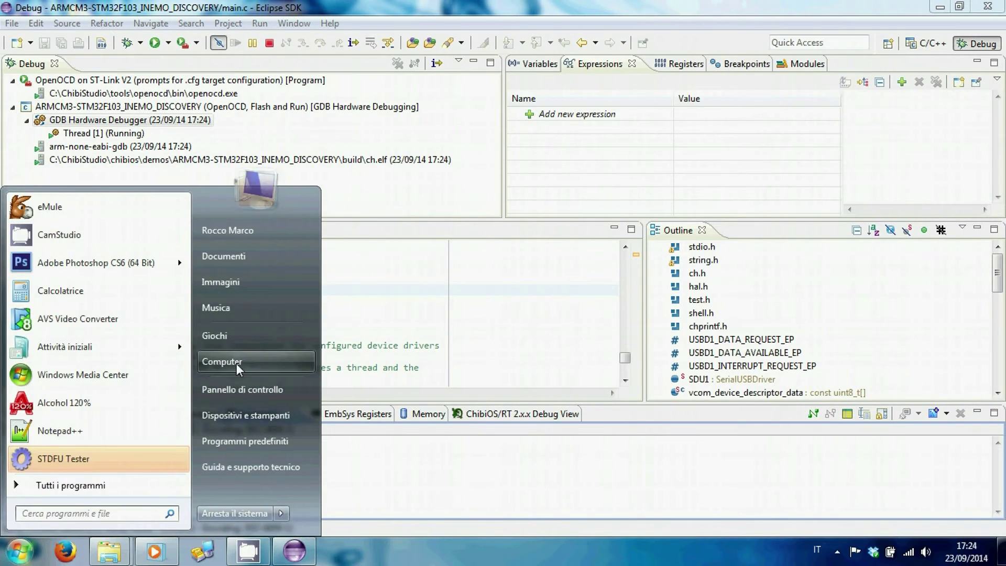
- Open Windows Device Manager from the Computer properties
{"action": "left_click", "coordinate": [238, 369]}
{"action": "right_click", "coordinate": [538, 307]}
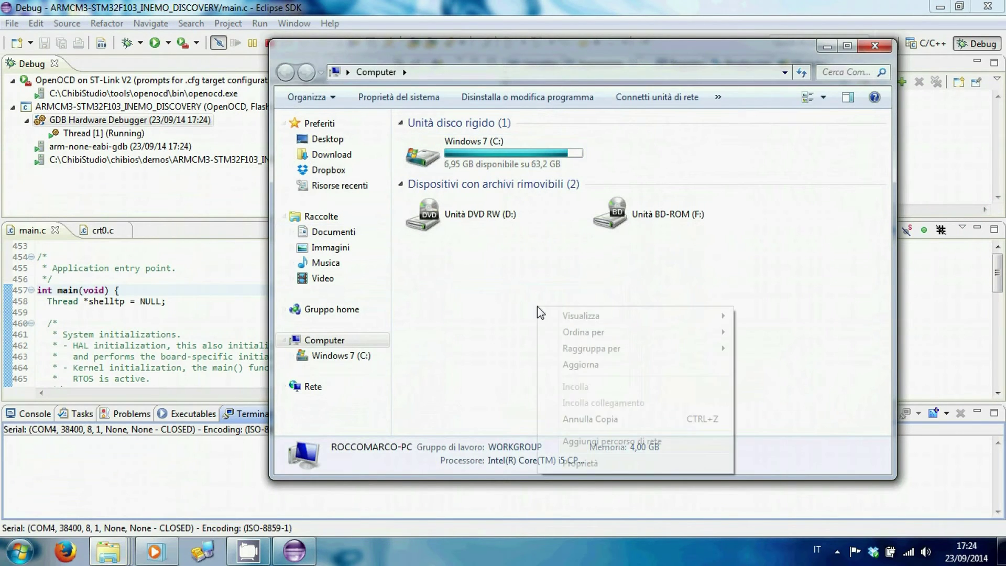
{"action": "left_click", "coordinate": [603, 462]}
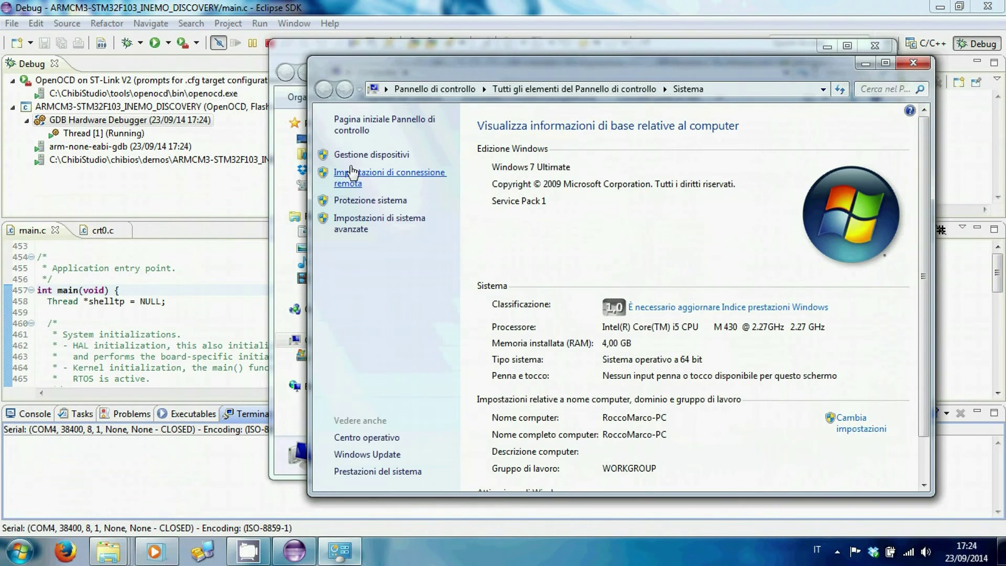
{"action": "left_click", "coordinate": [358, 155]}
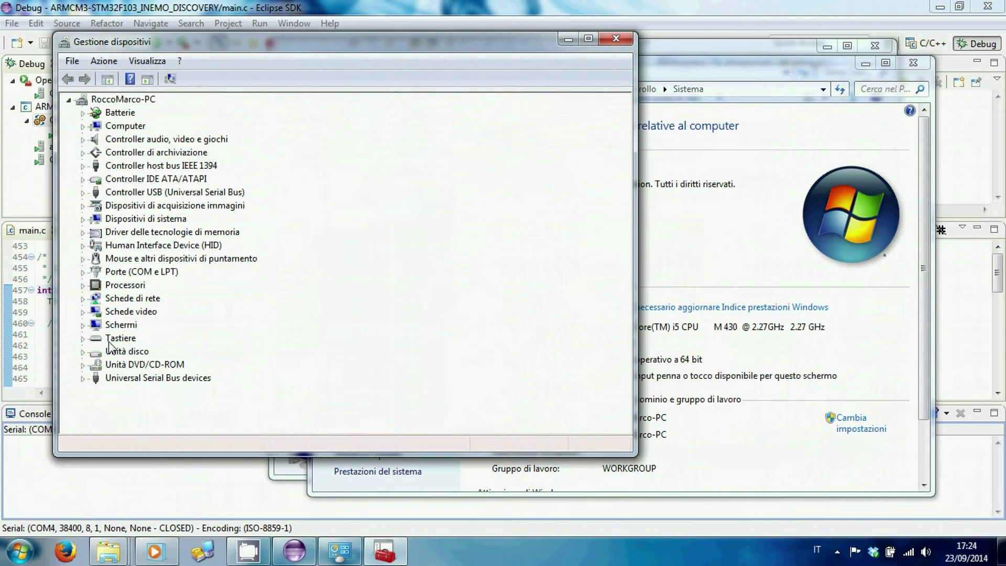
- Confirm the STLink Virtual COM Port on COM4 and the STLink USB dongle, then close the windows
{"action": "left_click", "coordinate": [82, 273]}
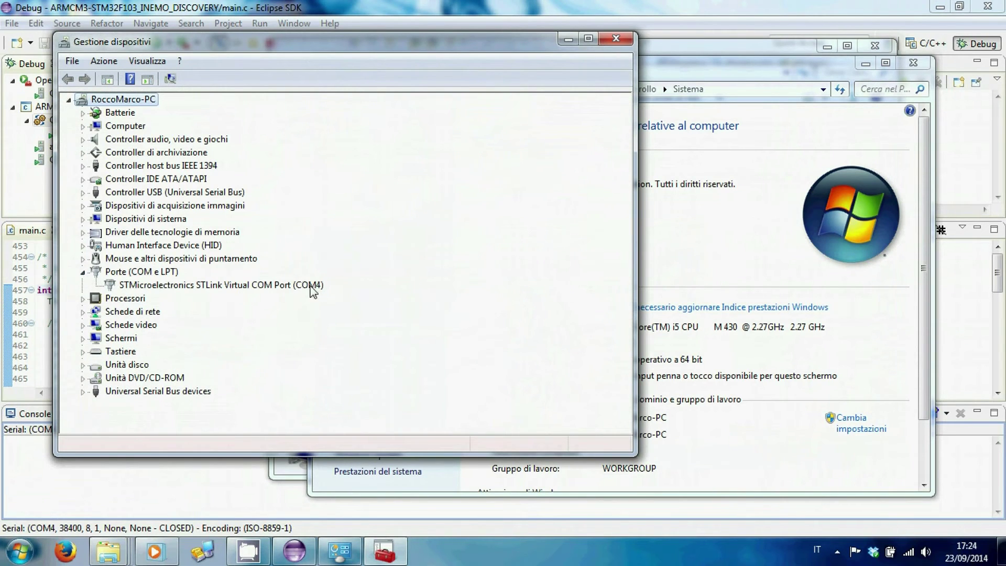
{"action": "left_click", "coordinate": [82, 392]}
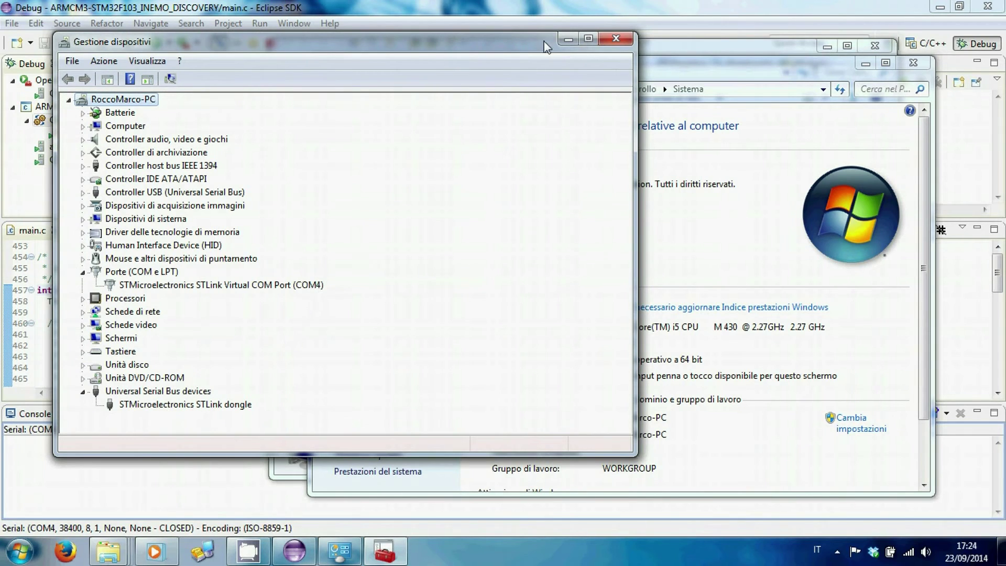
{"action": "left_click", "coordinate": [567, 38]}
{"action": "left_click", "coordinate": [865, 64]}
- Connect the Terminal 1 serial terminal on port COM4 at 38400 baud
{"action": "left_click", "coordinate": [827, 46]}
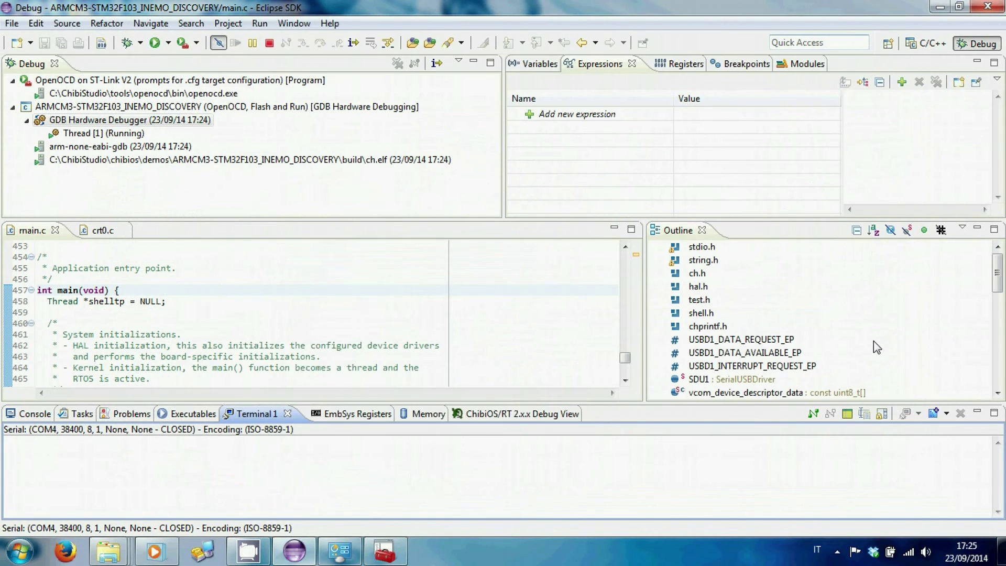
{"action": "left_click", "coordinate": [851, 417]}
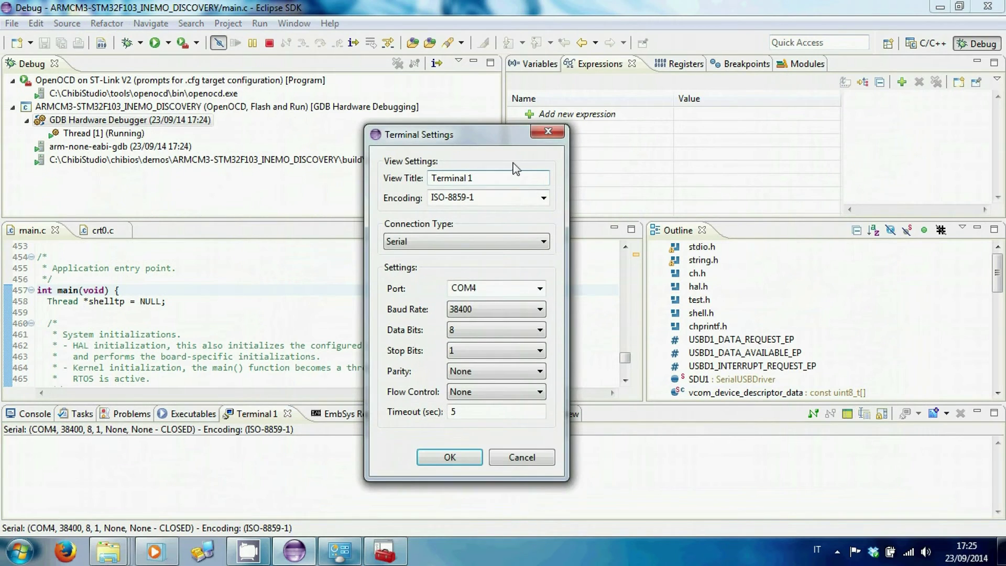
{"action": "left_click", "coordinate": [529, 290]}
{"action": "left_click", "coordinate": [539, 288]}
{"action": "left_click", "coordinate": [519, 295]}
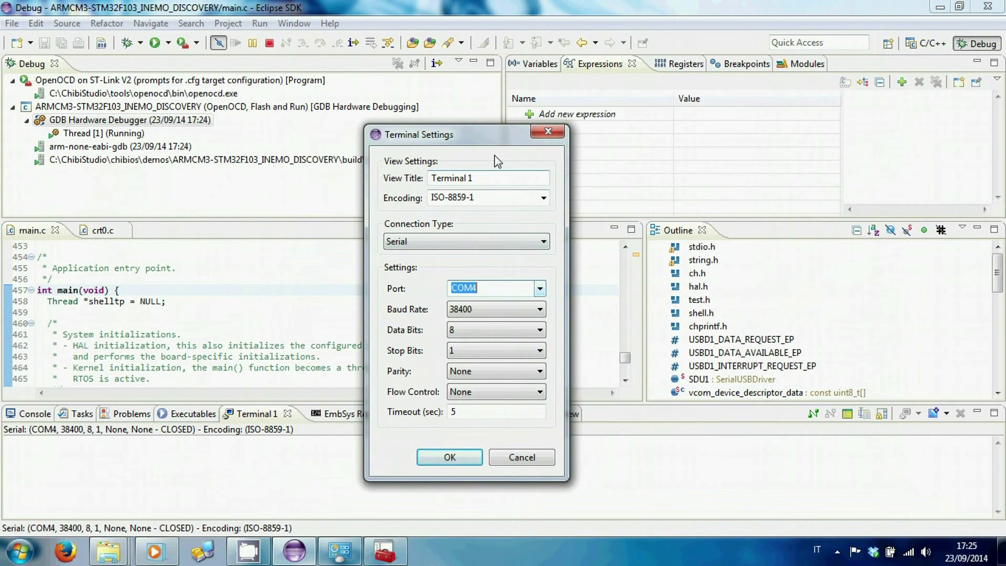
{"action": "left_click", "coordinate": [450, 457]}
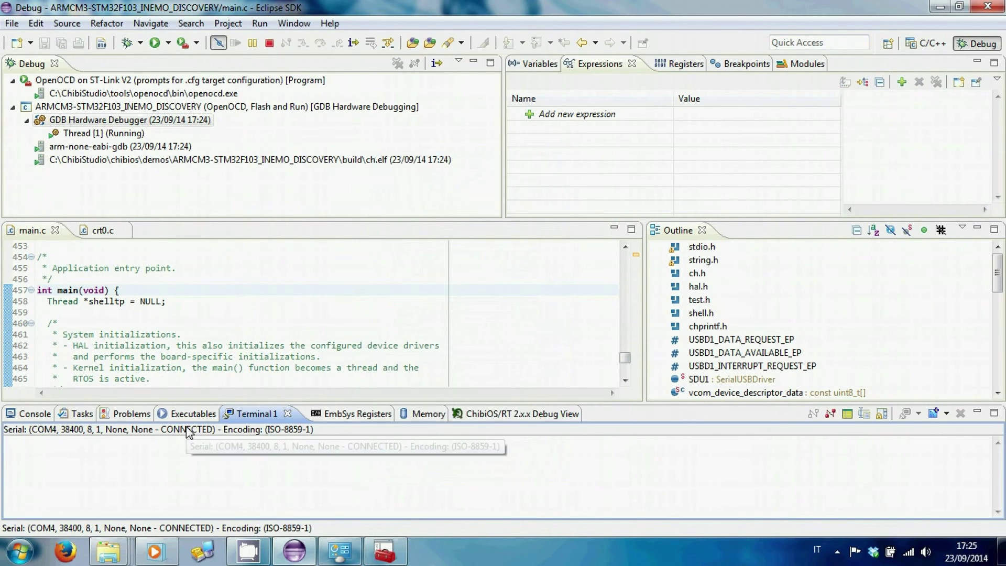
- Wake the ChibiOS shell and run help to list its commands
{"action": "key", "text": "Return"}
{"action": "key", "text": "Return"}
{"action": "key", "text": "Return"}
{"action": "type", "text": "help"}
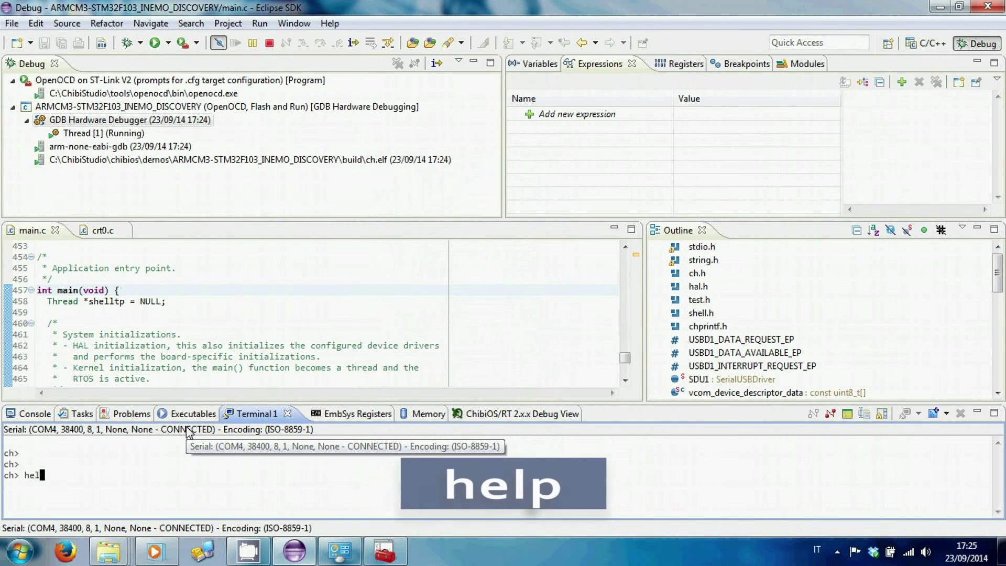
{"action": "key", "text": "Return"}
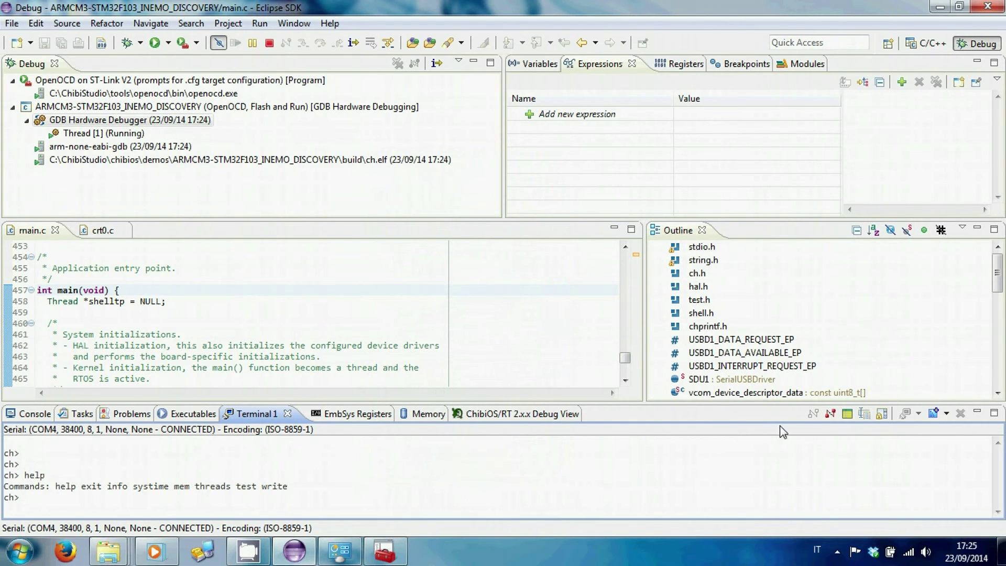
- Maximize the terminal and run the info, threads and test shell commands
{"action": "left_click", "coordinate": [994, 412]}
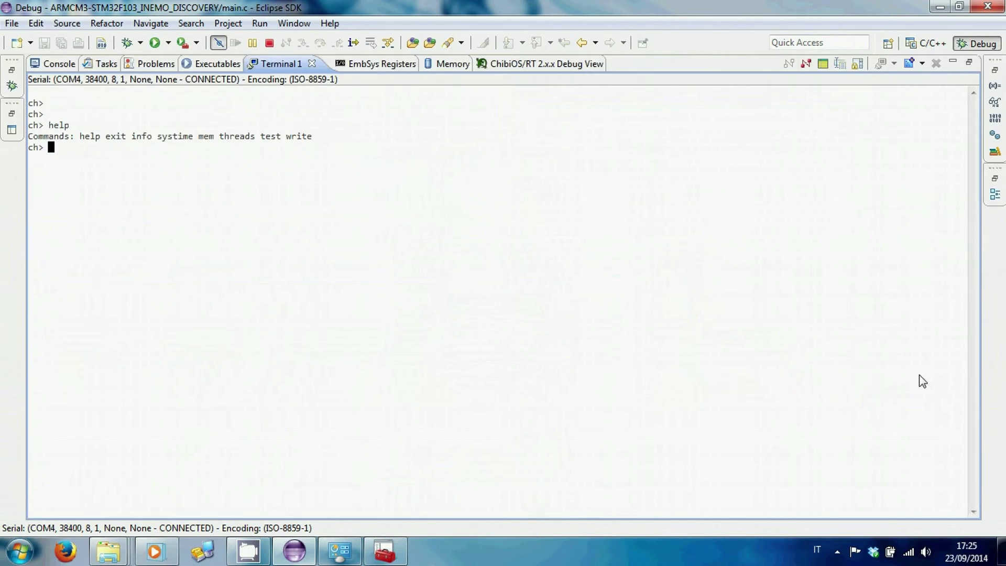
{"action": "type", "text": "info"}
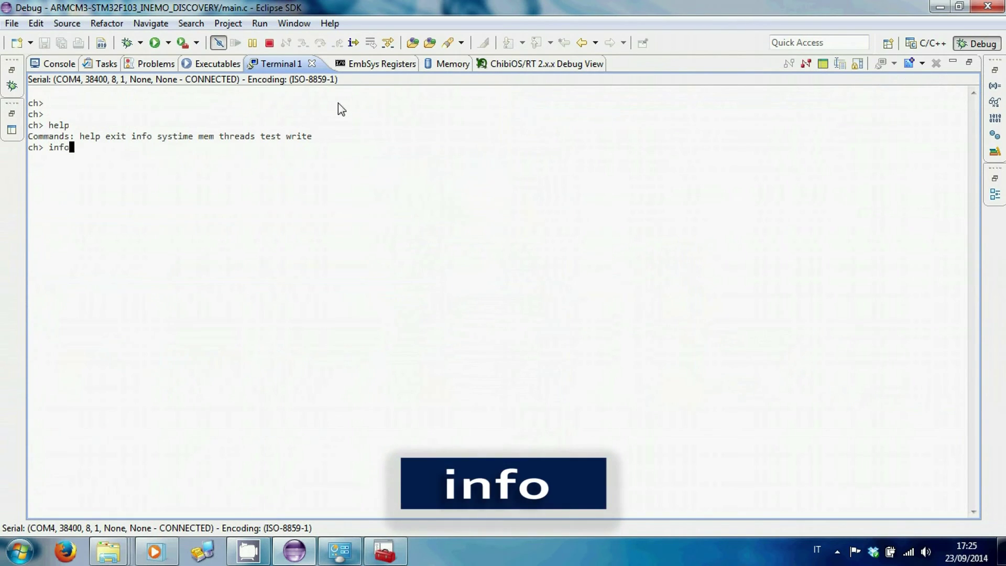
{"action": "key", "text": "Return"}
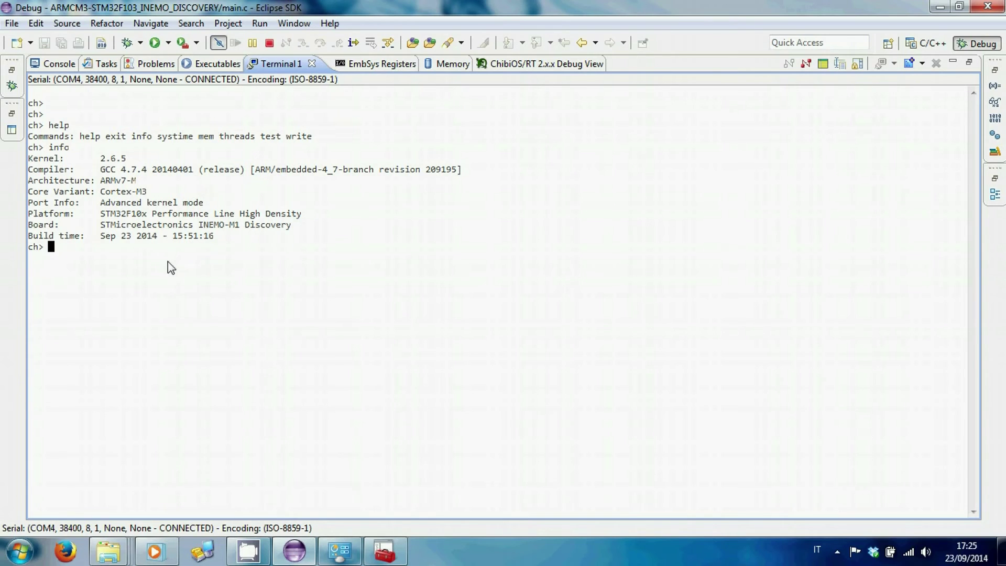
{"action": "type", "text": "thr"}
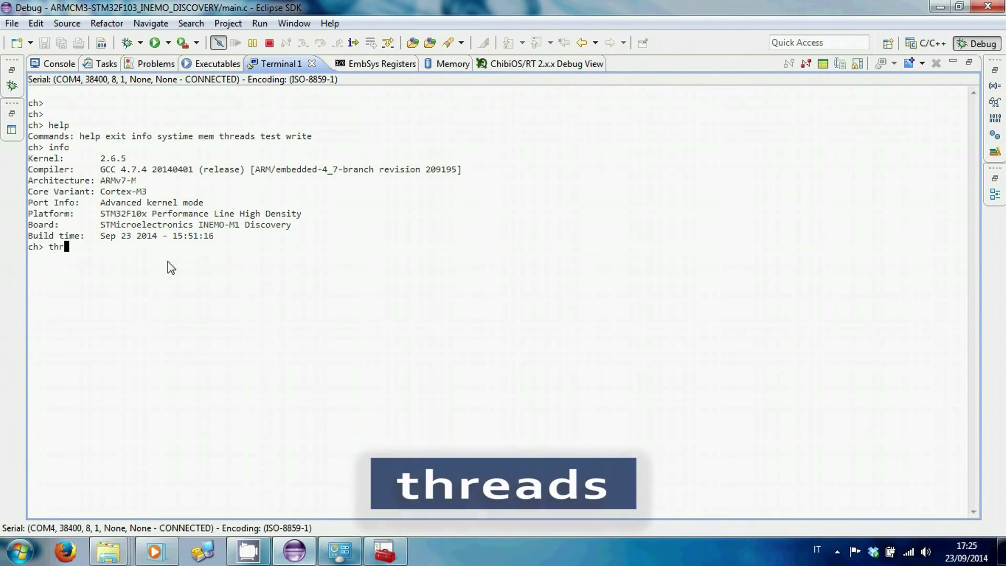
{"action": "type", "text": "eads"}
{"action": "key", "text": "Return"}
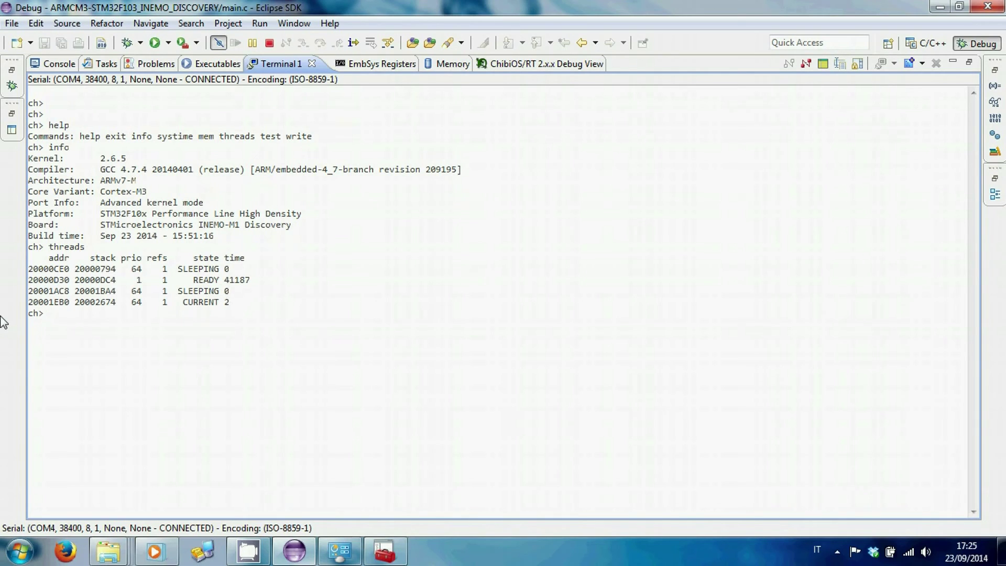
{"action": "type", "text": "test"}
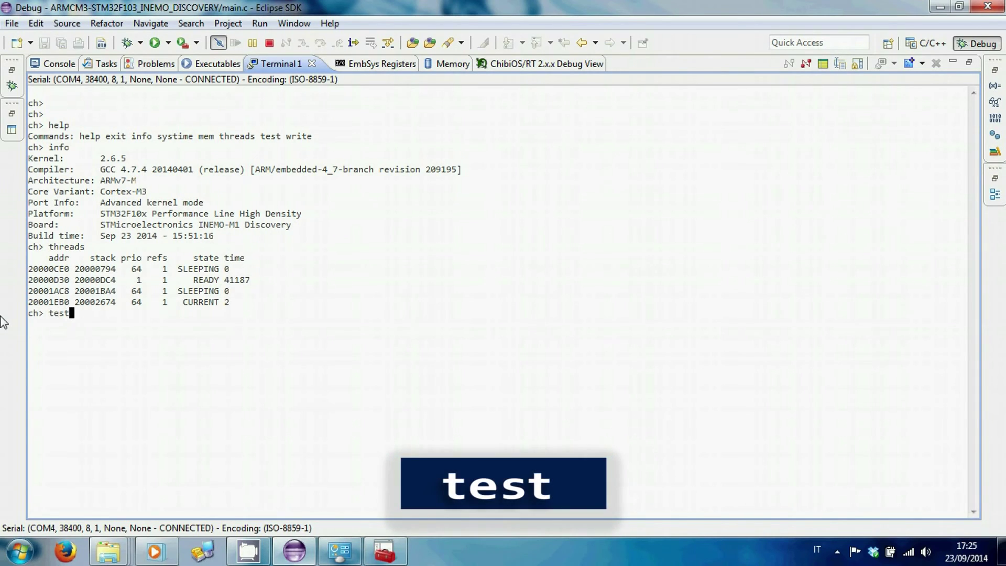
{"action": "key", "text": "Return"}
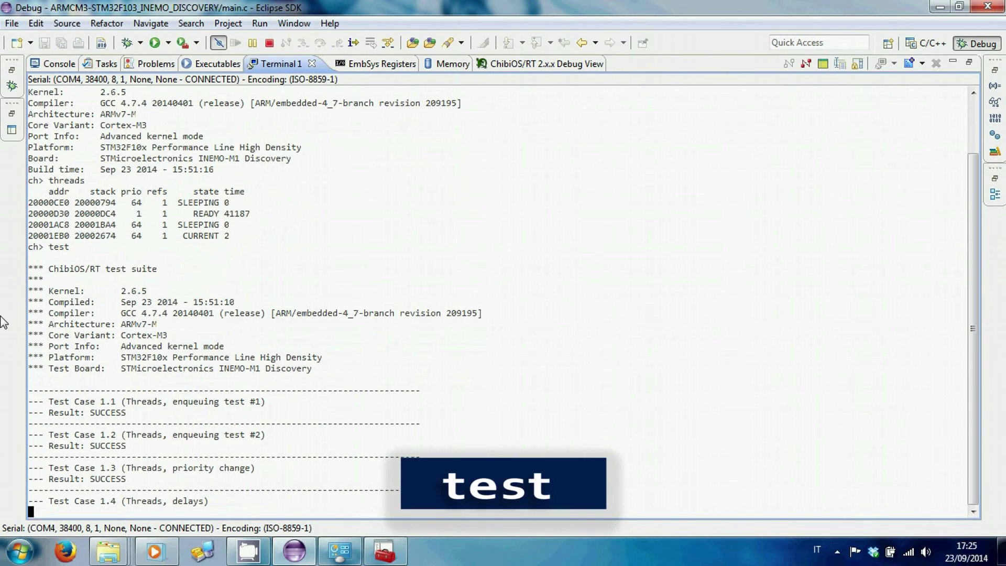